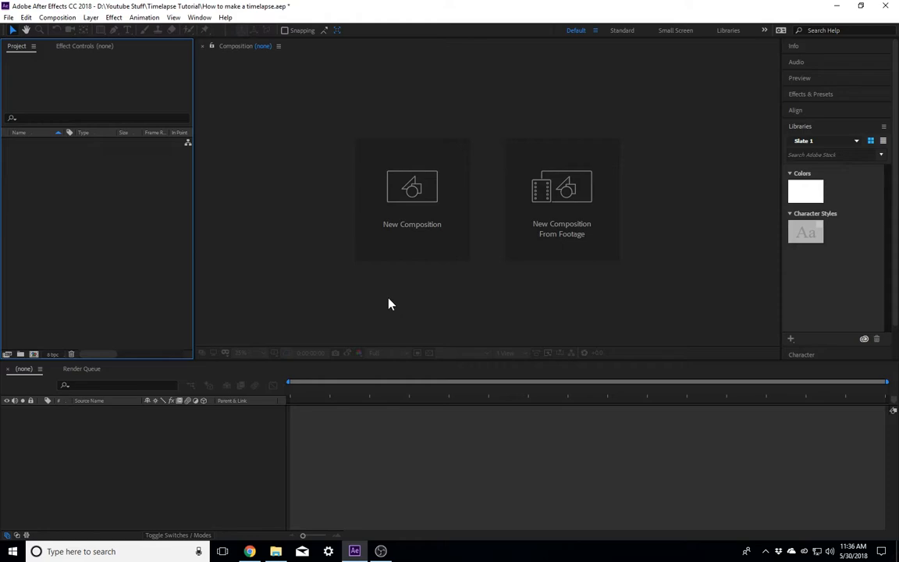
# Step: Open the footage import dialog and look over the original IMG photos in the 5.19.18 folder
pyautogui.doubleClick(155, 236)
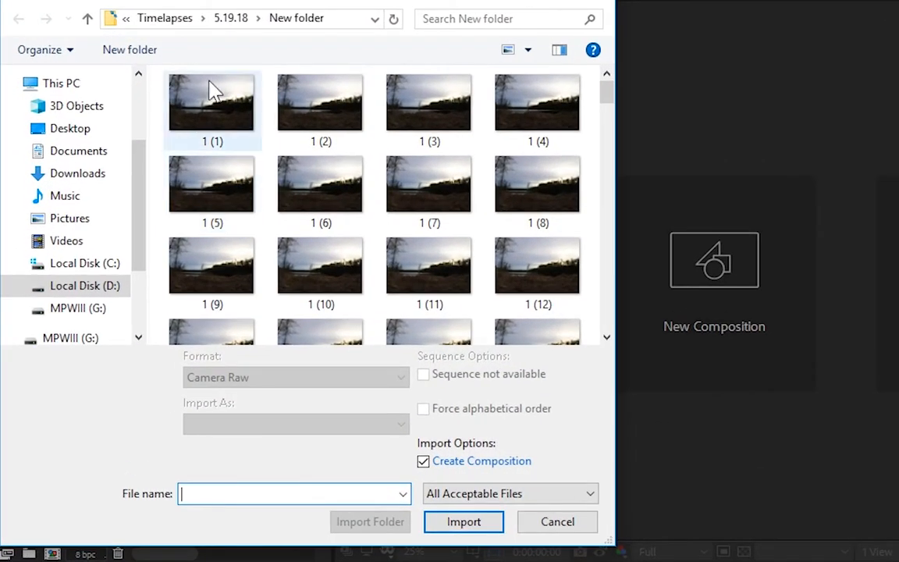
pyautogui.click(232, 19)
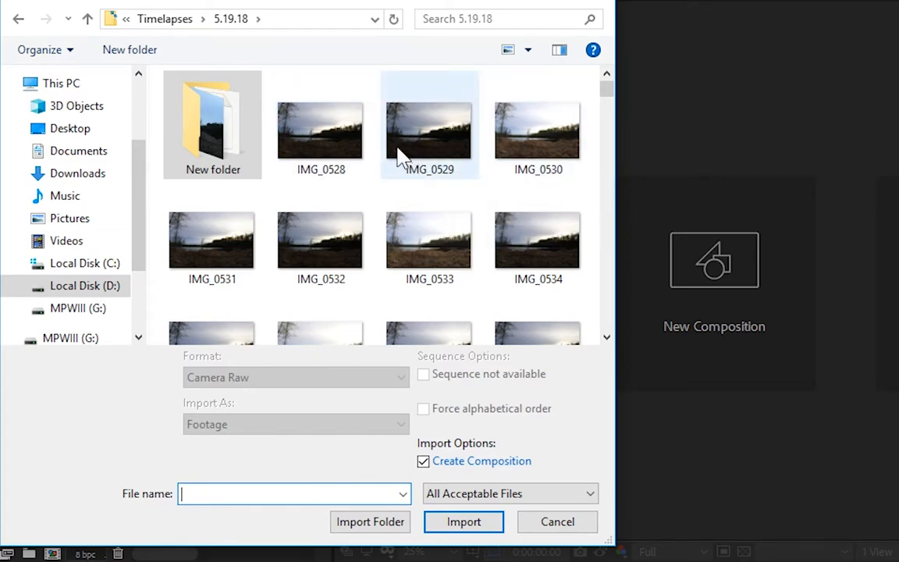
pyautogui.moveTo(400, 158)
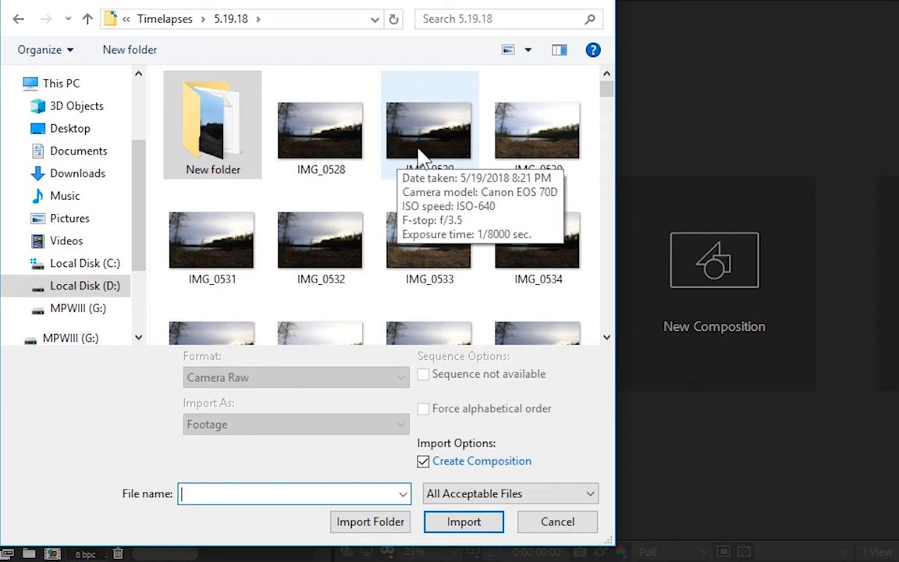
pyautogui.click(438, 134)
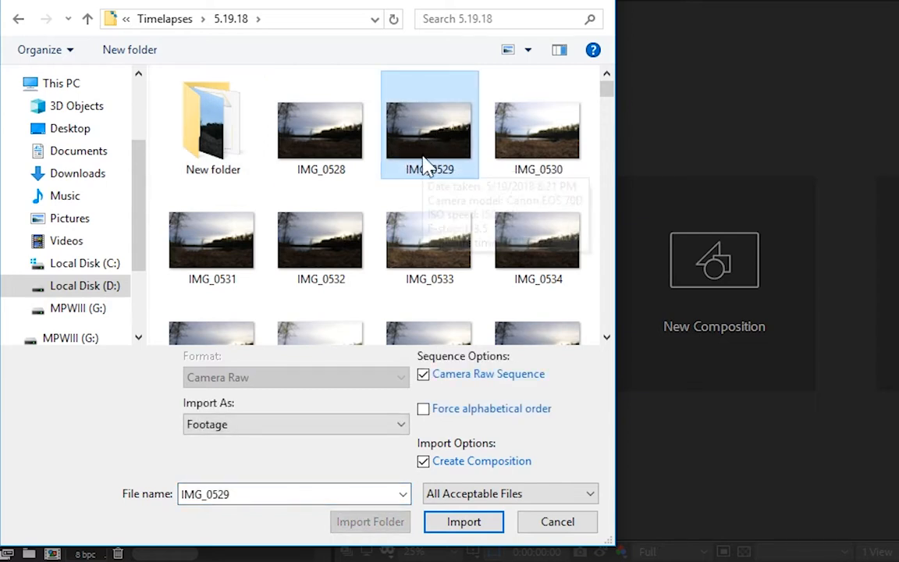
pyautogui.moveTo(427, 165)
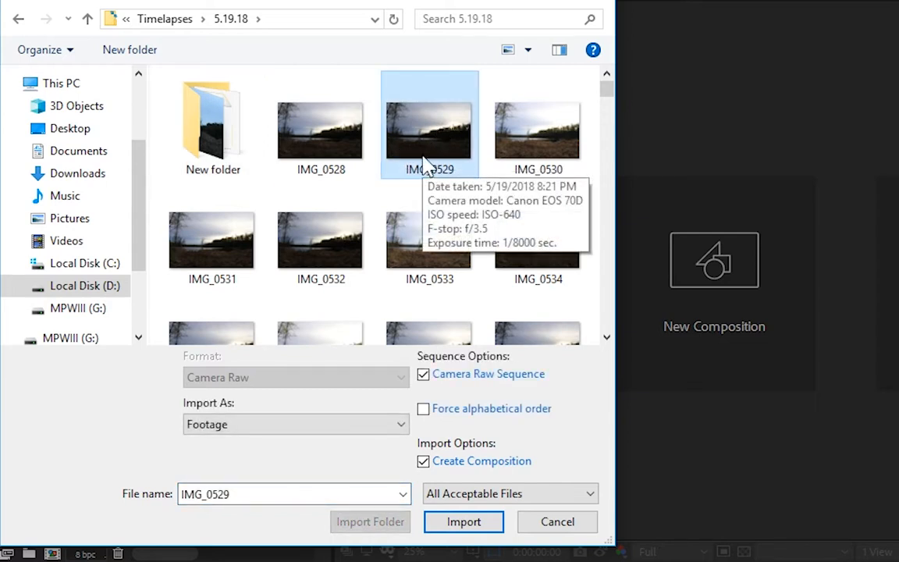
pyautogui.click(318, 149)
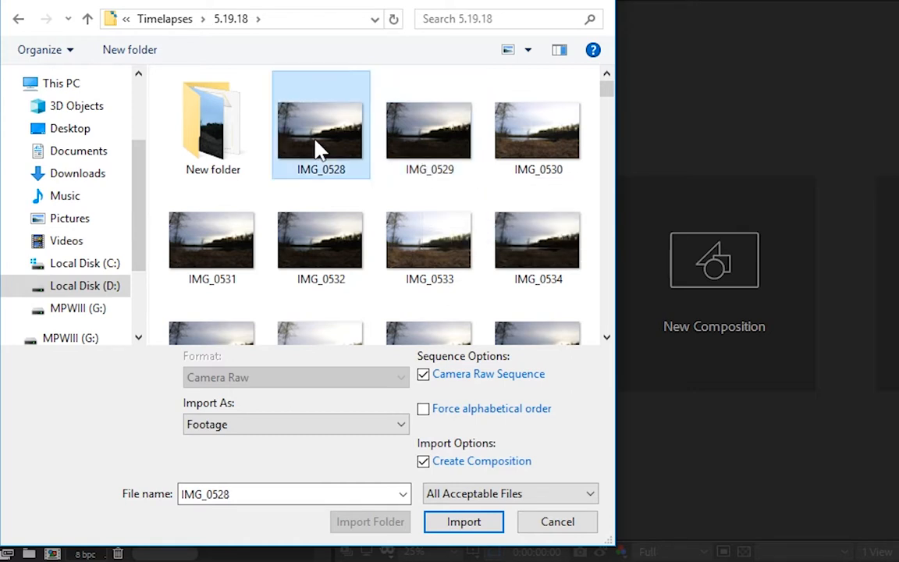
pyautogui.click(519, 139)
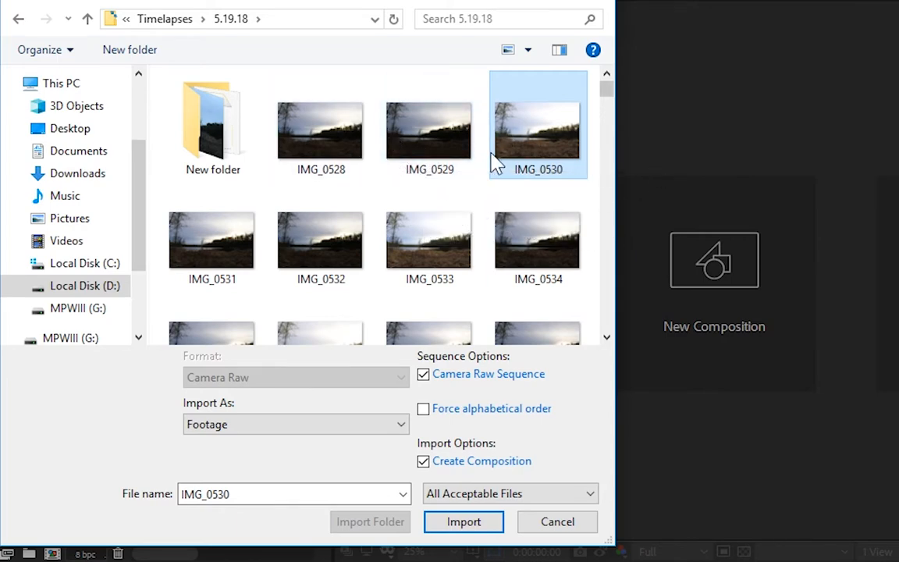
pyautogui.click(326, 144)
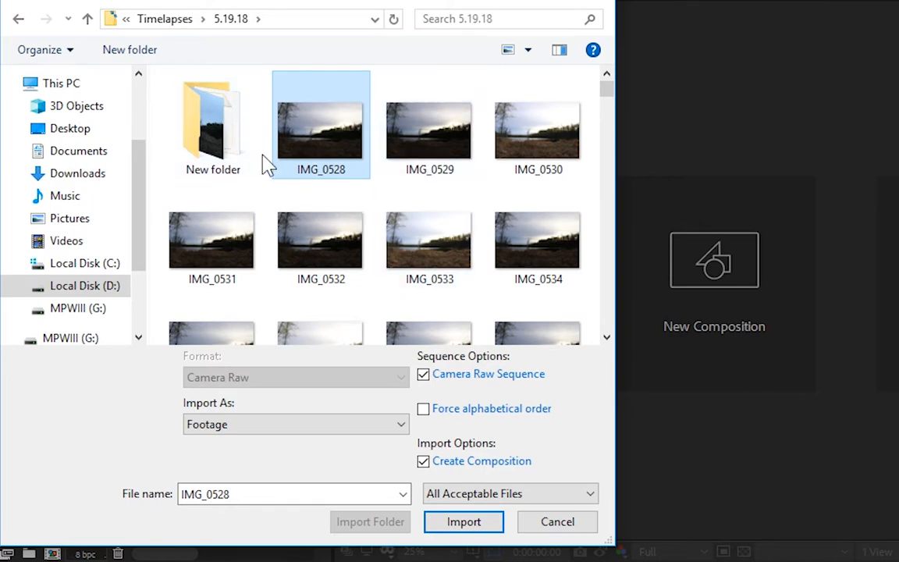
# Step: Import all the numbered photos in New folder as one Camera Raw Sequence, as Footage with Create Composition enabled
pyautogui.doubleClick(221, 144)
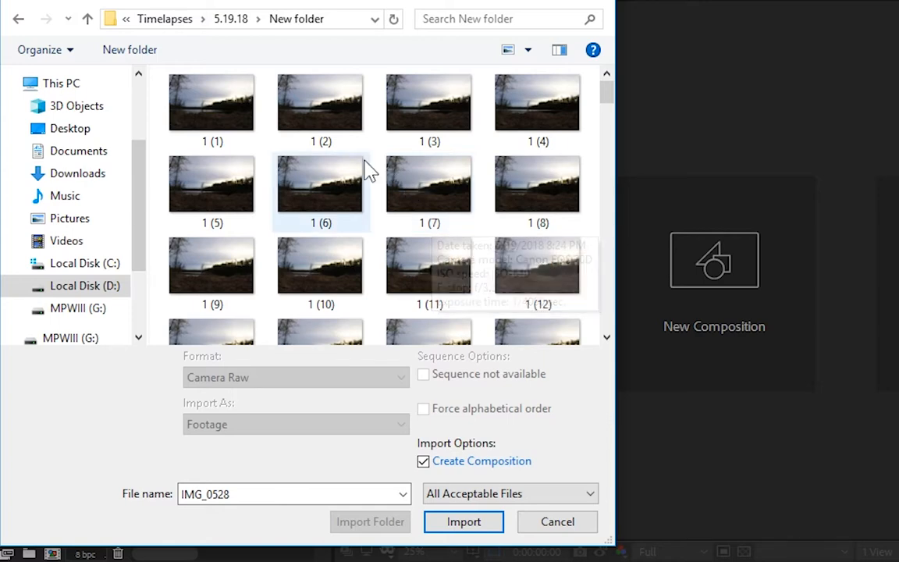
pyautogui.click(236, 119)
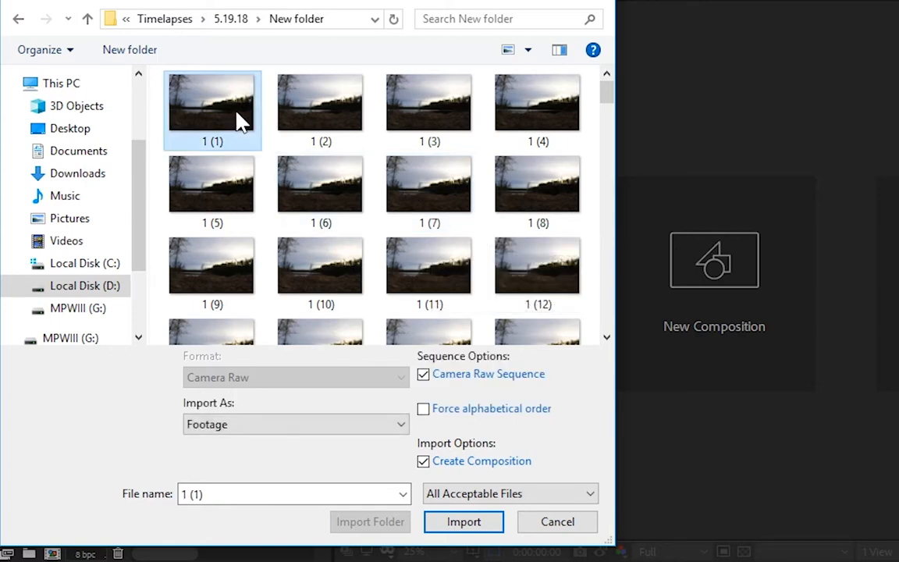
pyautogui.hotkey('ctrl', 'a')
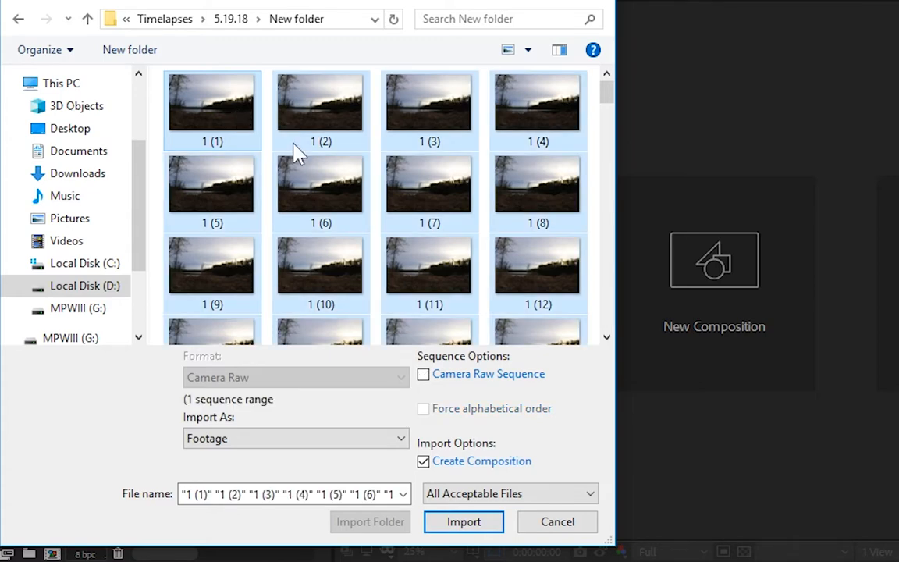
pyautogui.click(425, 375)
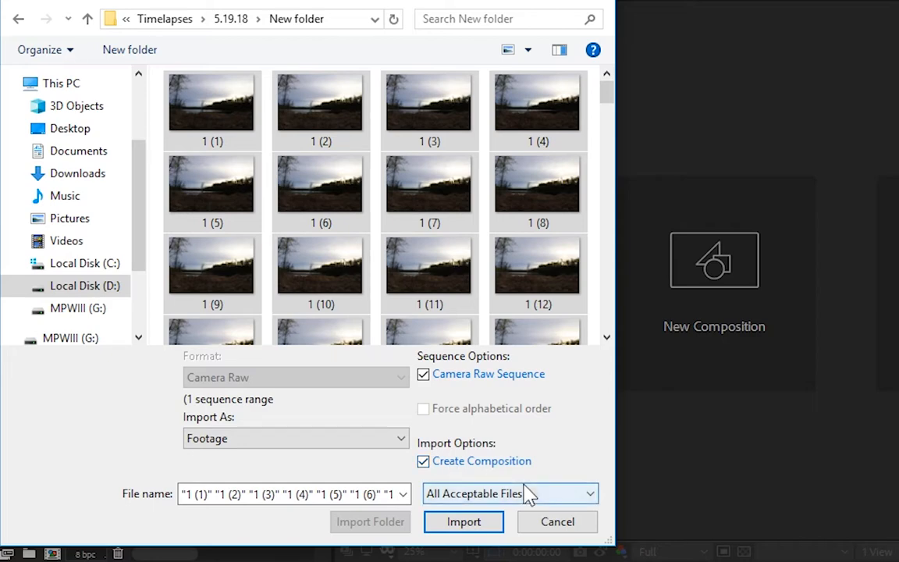
pyautogui.click(350, 444)
pyautogui.click(352, 454)
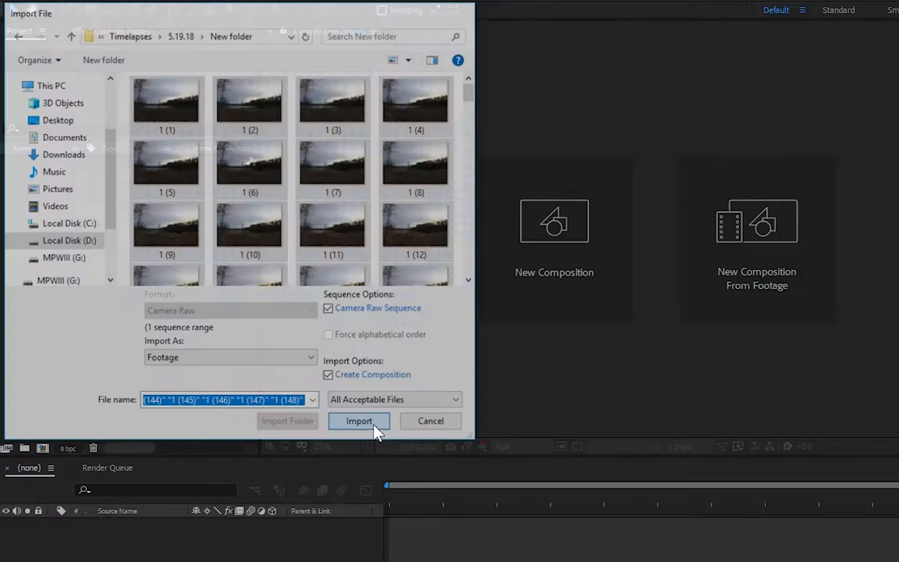
pyautogui.click(483, 523)
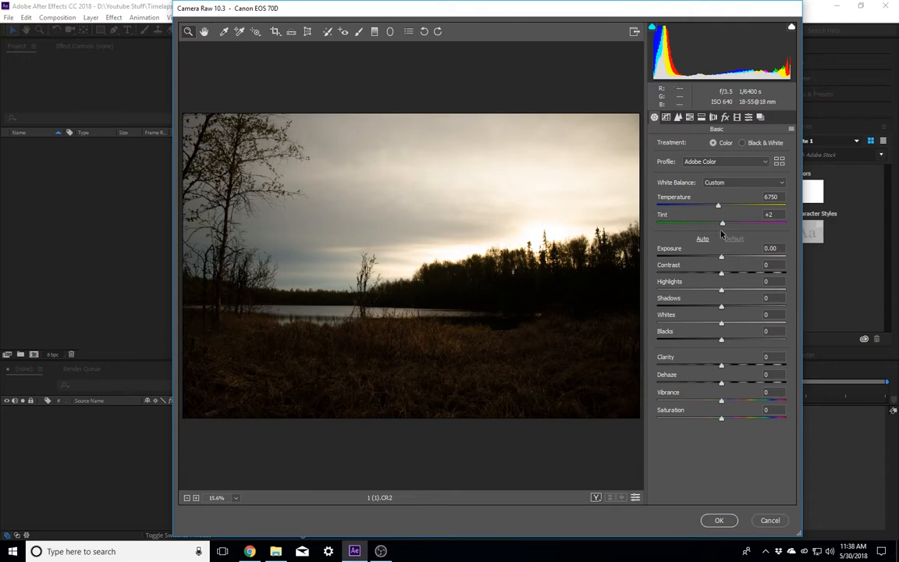
# Step: Lower Whites to -87 and Highlights to -31 in the Camera Raw basic adjustments
pyautogui.click(720, 324)
pyautogui.moveTo(721, 324); pyautogui.dragTo(666, 327)
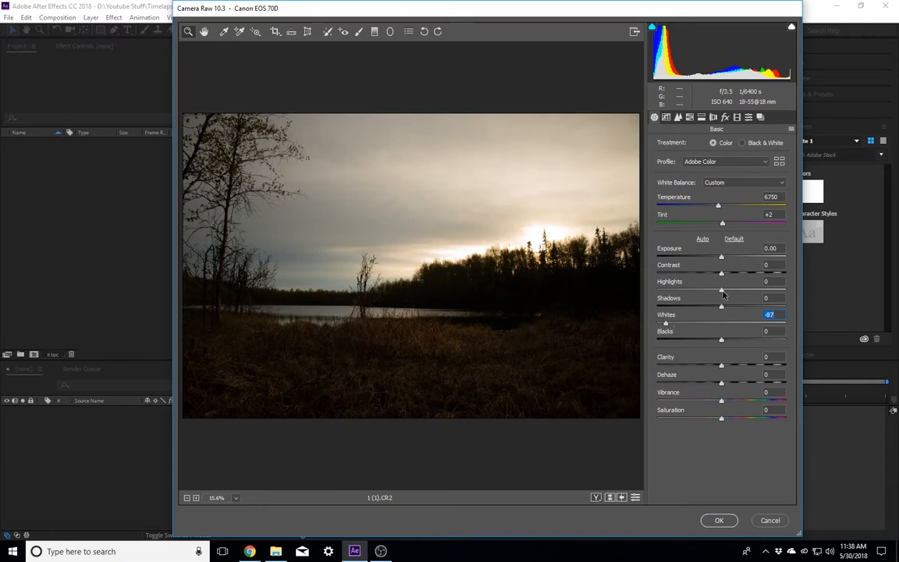
pyautogui.moveTo(721, 289); pyautogui.dragTo(703, 294)
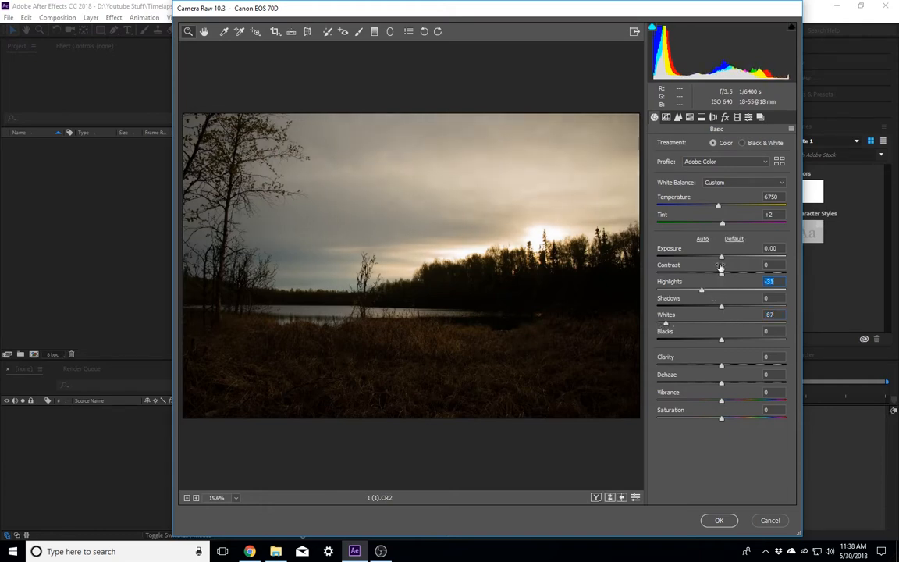
# Step: Warm the white balance to a Temperature of 7150 and apply the Camera Raw changes
pyautogui.click(719, 207)
pyautogui.moveTo(718, 208); pyautogui.dragTo(724, 207)
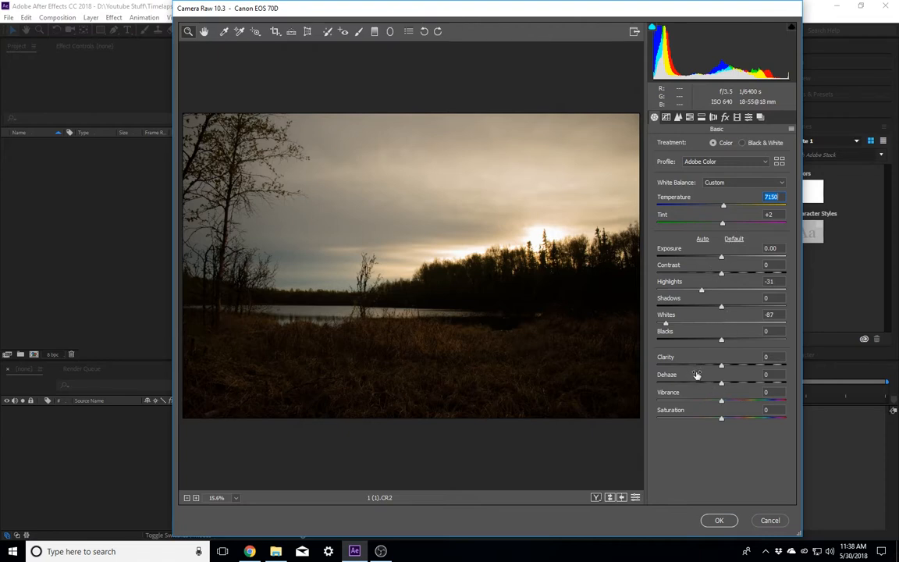
pyautogui.click(721, 523)
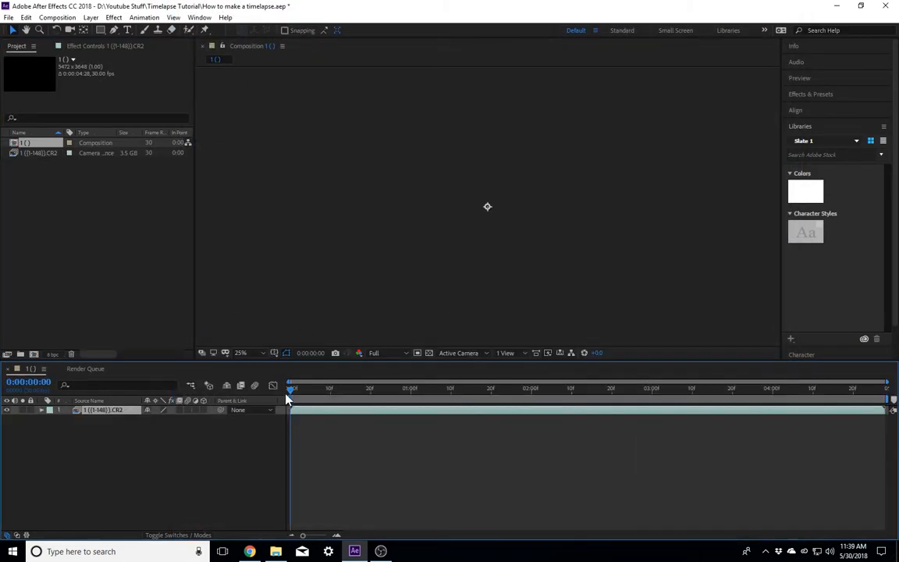
# Step: Review the composition's size, frame rate and duration settings and accept them as they are
pyautogui.click(243, 353)
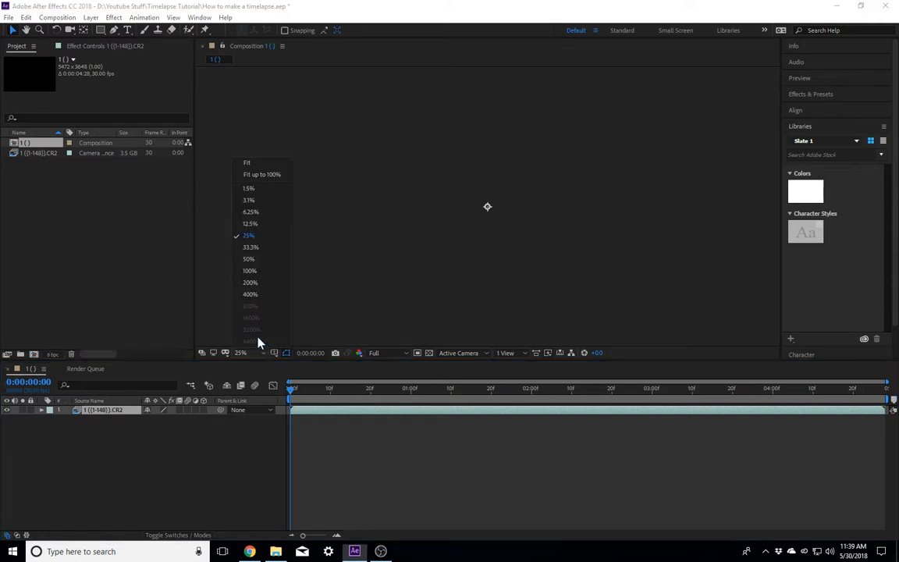
pyautogui.click(249, 189)
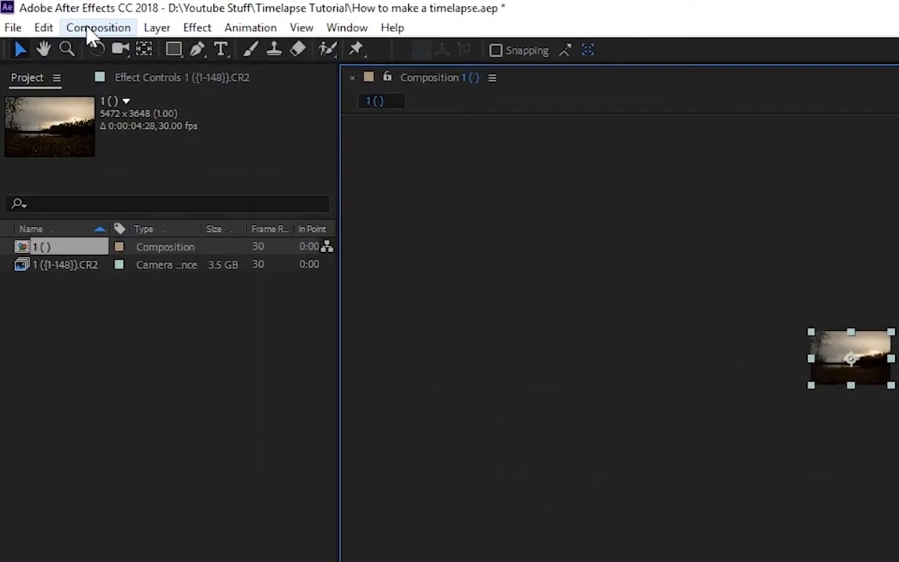
pyautogui.click(53, 18)
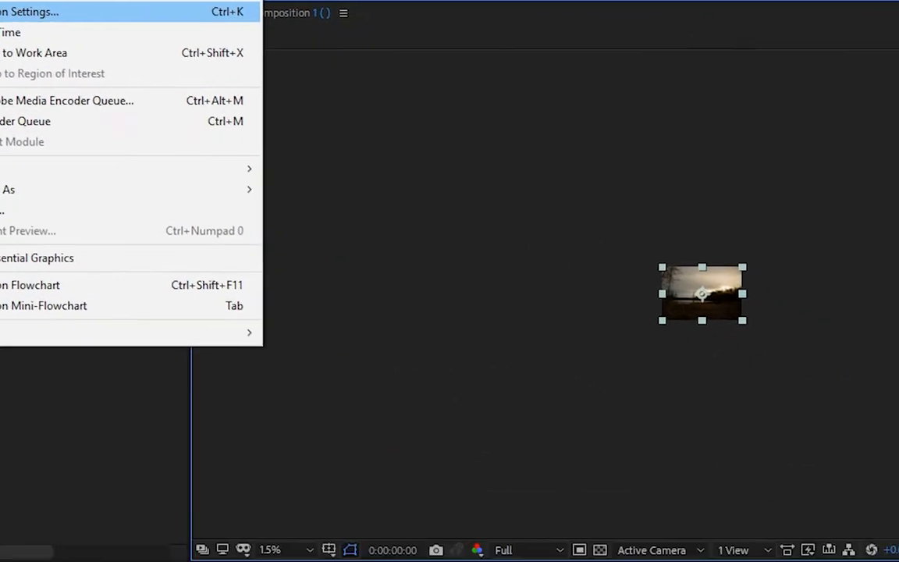
pyautogui.click(133, 77)
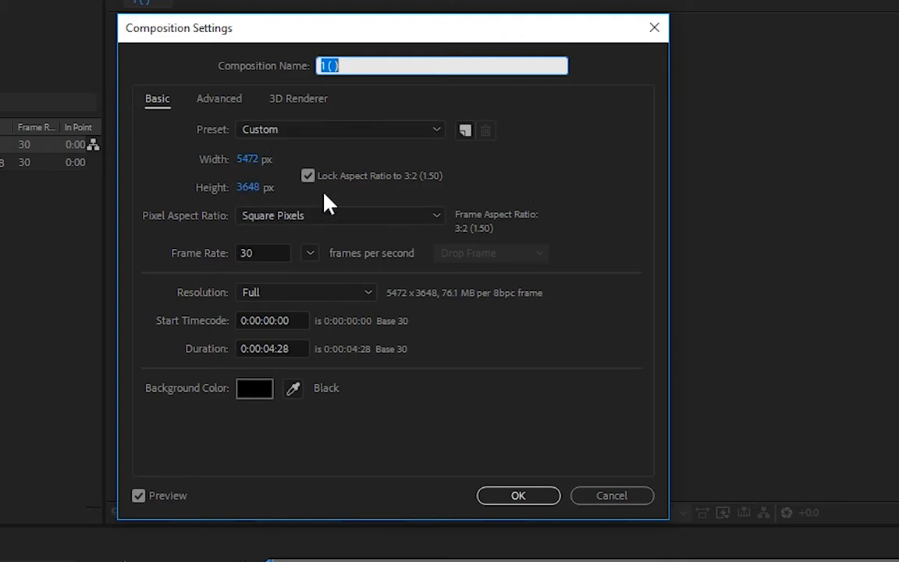
pyautogui.click(535, 500)
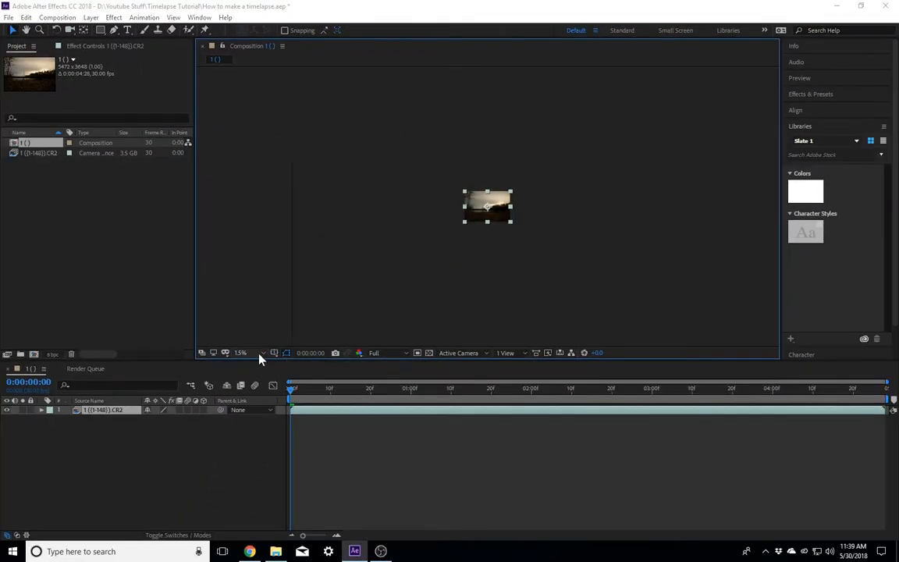
# Step: Set the viewer magnification to Fit up to 100% and scrub a few frames into the timelapse
pyautogui.click(262, 354)
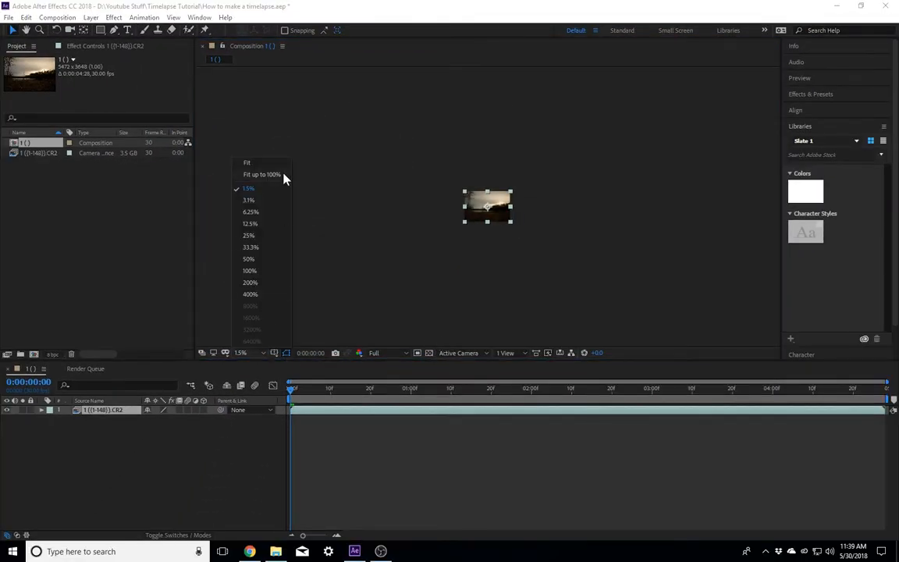
pyautogui.click(278, 174)
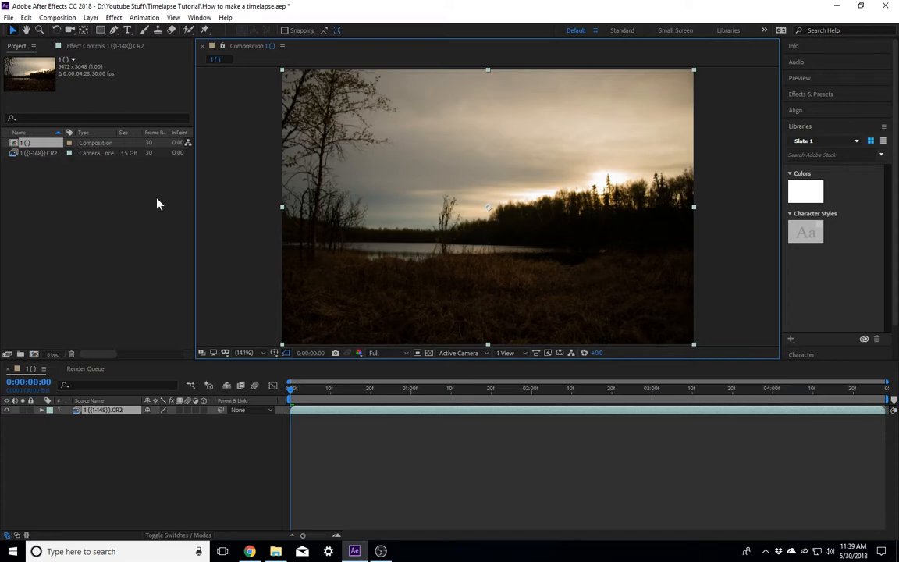
pyautogui.click(294, 389)
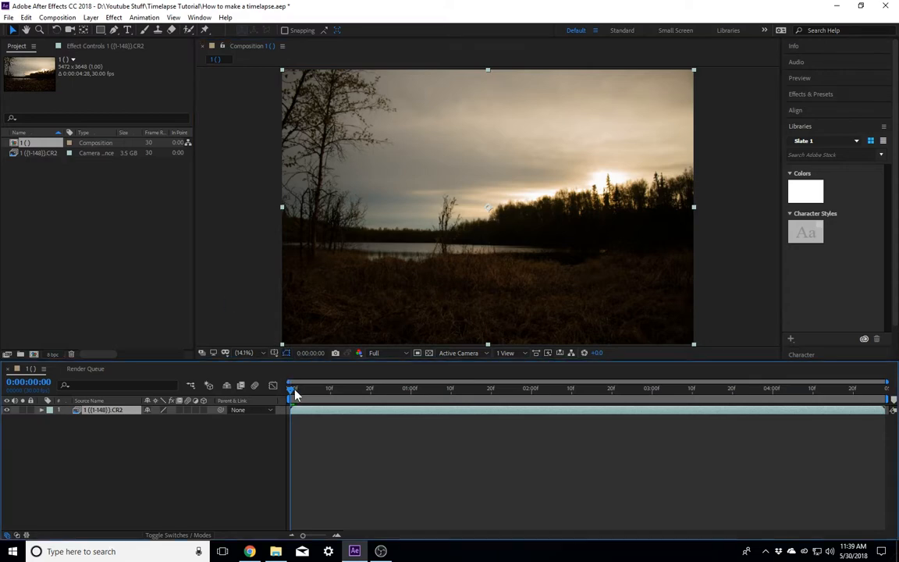
pyautogui.moveTo(295, 395); pyautogui.dragTo(299, 396)
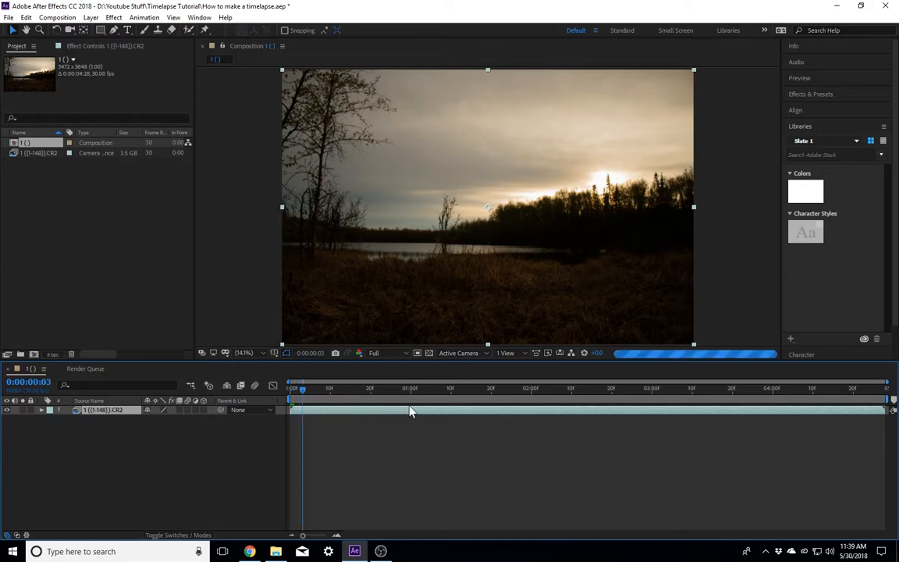
# Step: Set the preview resolution to Quarter and play back the timelapse
pyautogui.click(402, 354)
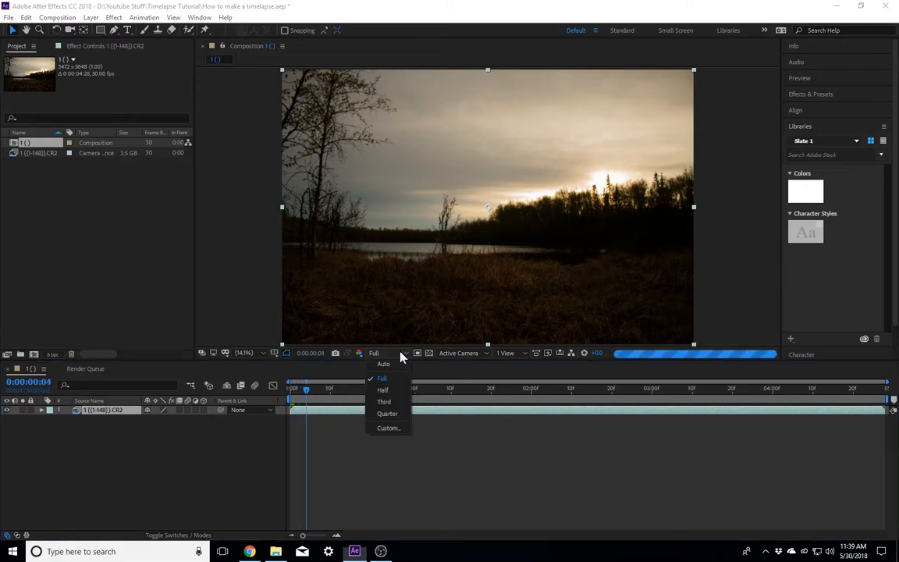
pyautogui.click(386, 414)
pyautogui.press('space')
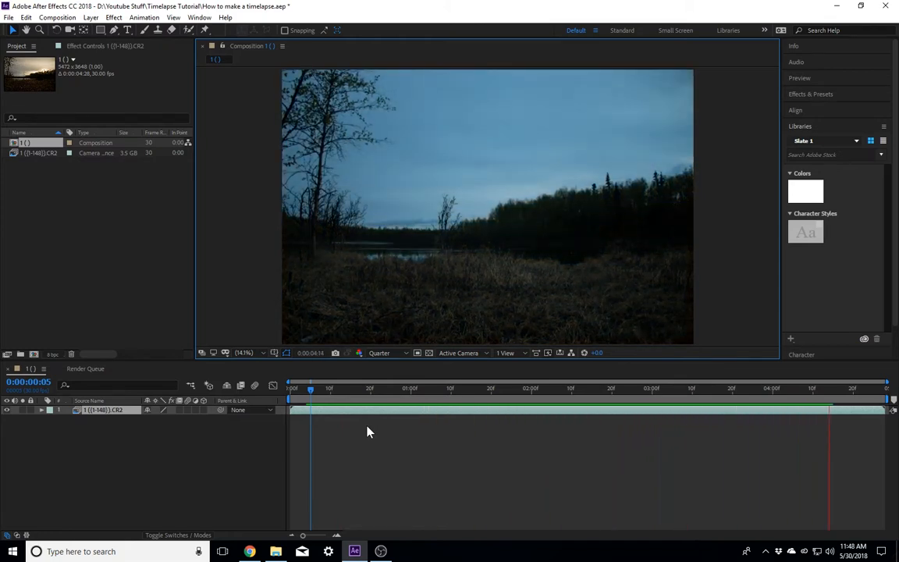
pyautogui.press('space')
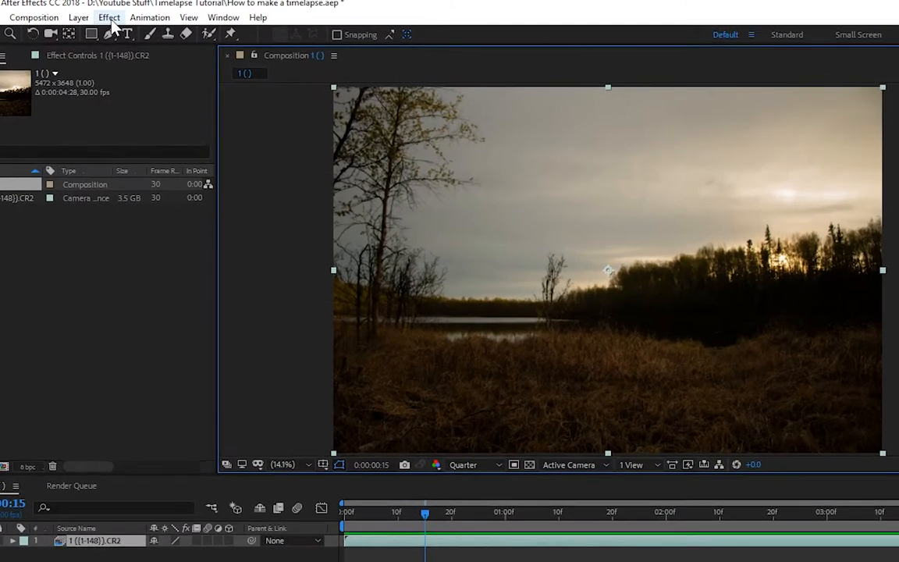
# Step: Apply the Lumetri Color effect from Color Correction to the image sequence layer
pyautogui.click(113, 17)
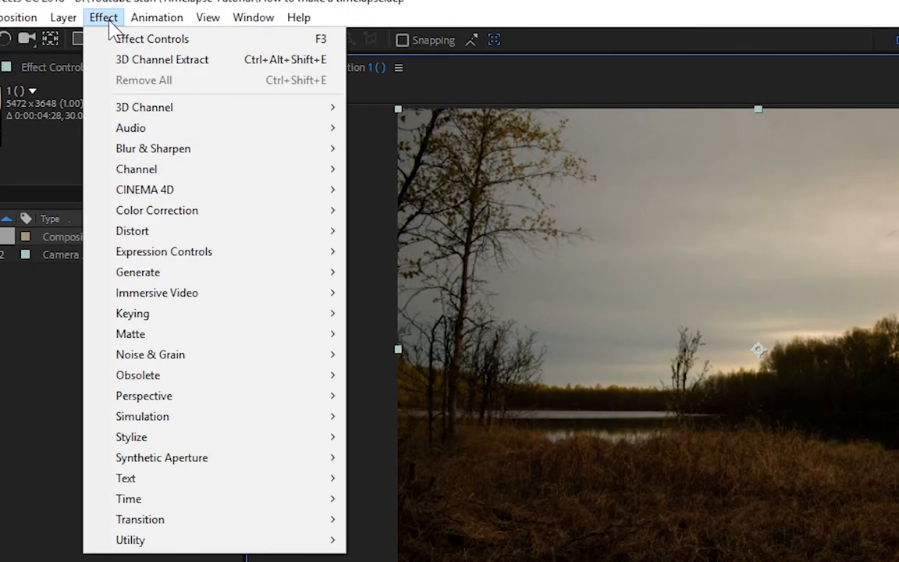
pyautogui.moveTo(174, 218)
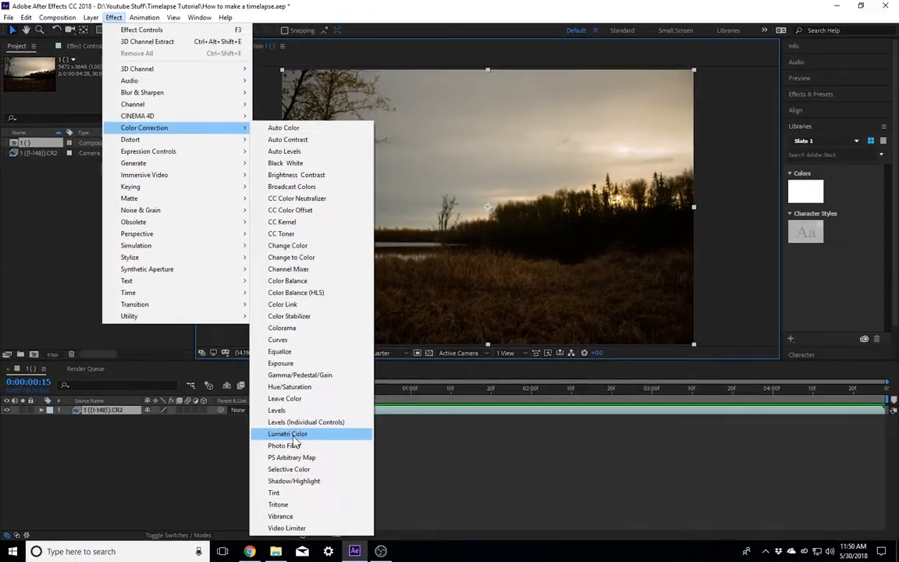
pyautogui.click(294, 435)
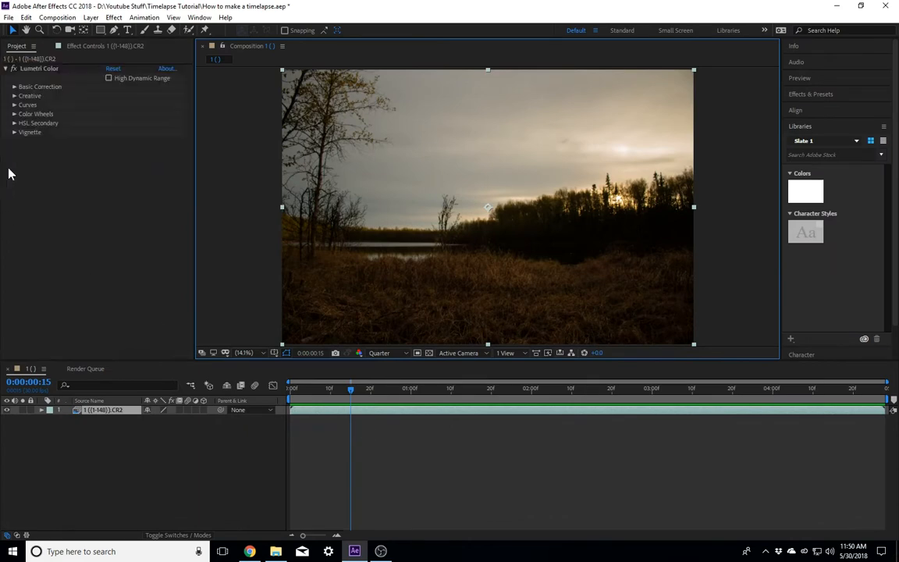
# Step: Keyframe the Lumetri white balance Temperature from 0.0 at the first frame to 76.0 at 0:00:04:27
pyautogui.click(14, 86)
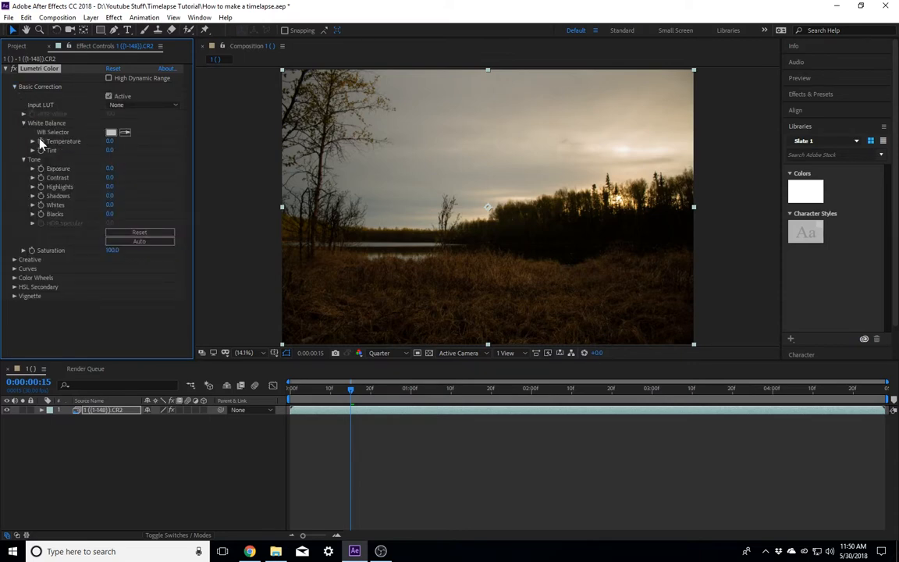
pyautogui.click(33, 141)
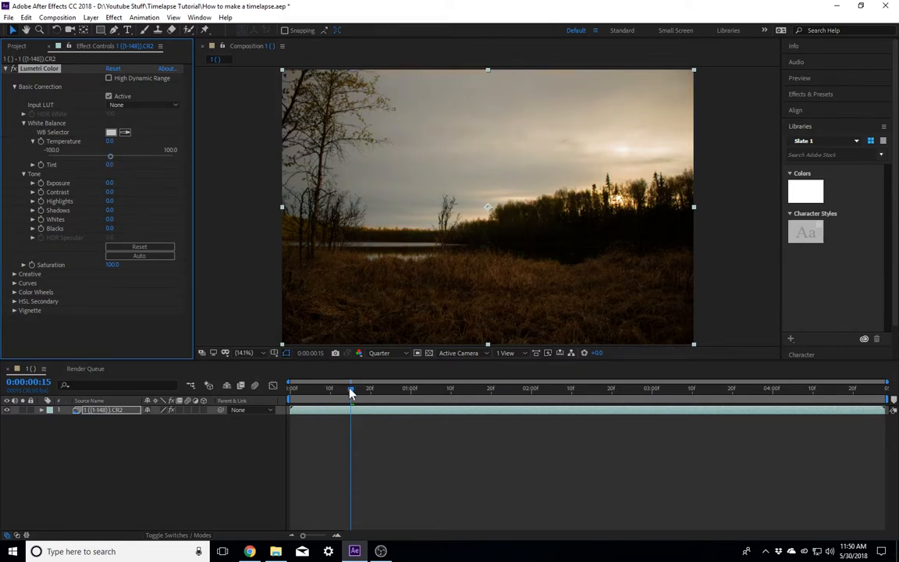
pyautogui.moveTo(350, 392); pyautogui.dragTo(241, 391)
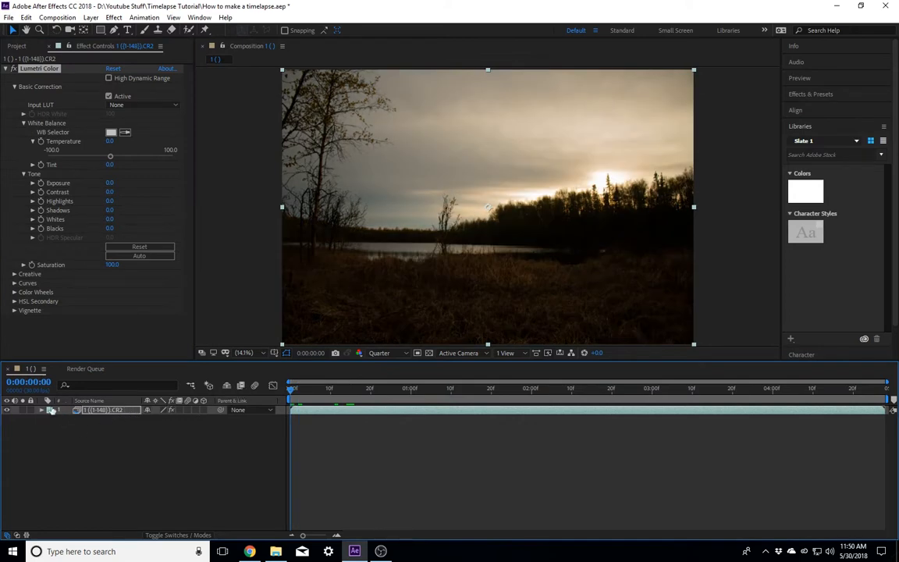
pyautogui.click(42, 411)
pyautogui.click(41, 142)
pyautogui.moveTo(292, 392); pyautogui.dragTo(885, 402)
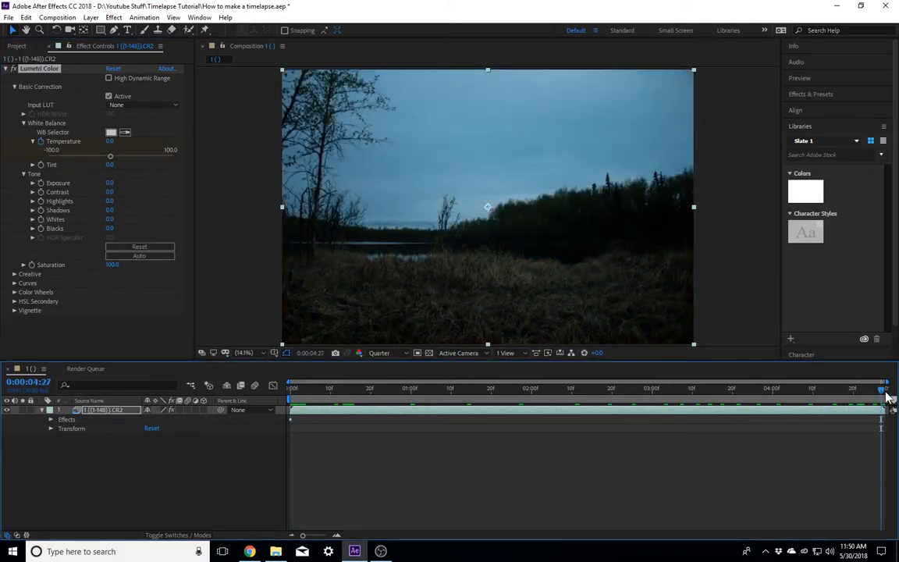
pyautogui.moveTo(111, 156); pyautogui.dragTo(170, 160)
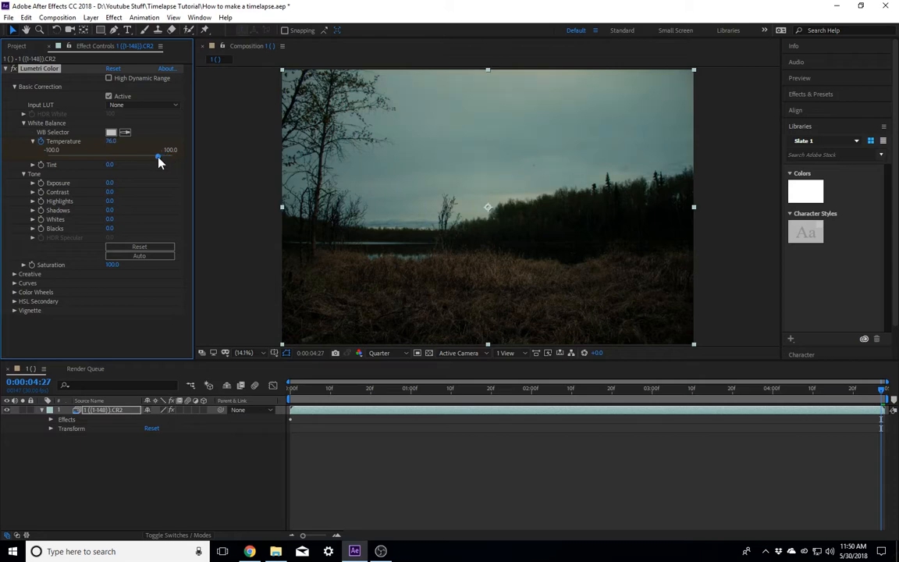
# Step: Scrub back and forth through the timelapse's last second to review the animated Temperature
pyautogui.moveTo(882, 388); pyautogui.dragTo(831, 421)
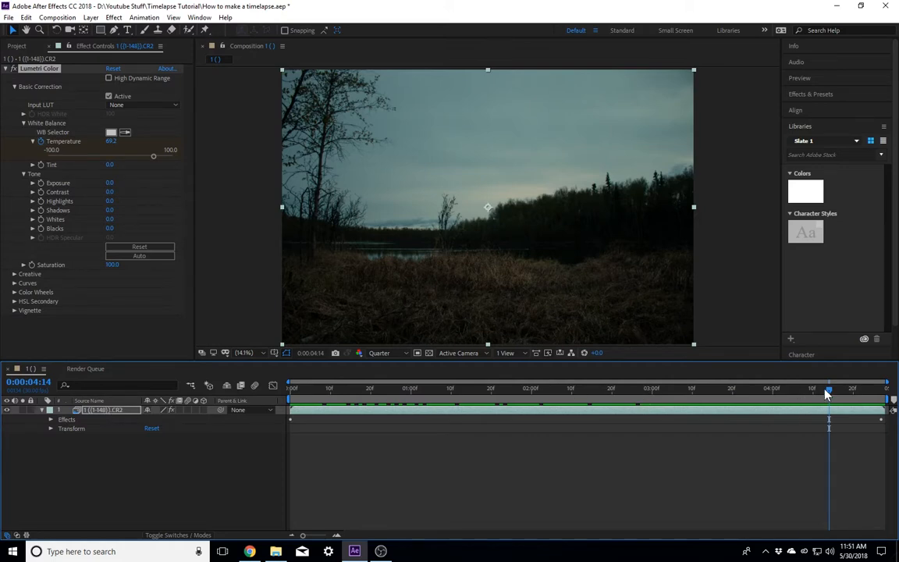
pyautogui.moveTo(828, 389); pyautogui.dragTo(764, 426)
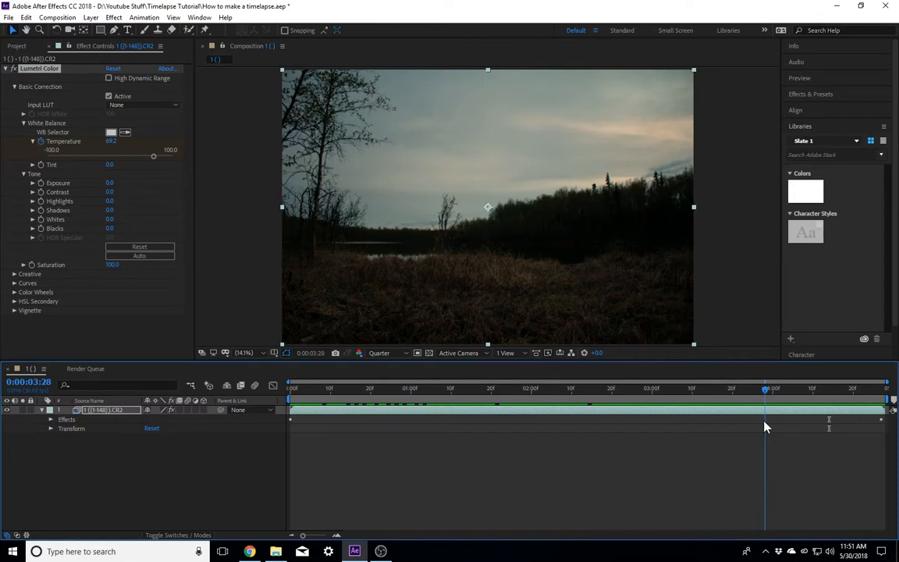
pyautogui.moveTo(765, 426); pyautogui.dragTo(896, 429)
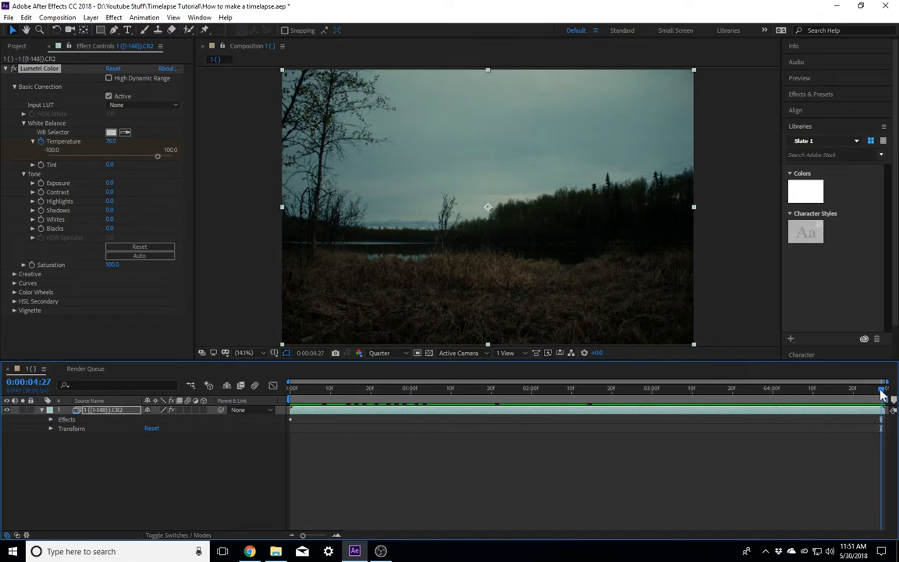
# Step: Try to fade the ending dark with an Exposure keyframe at 0:00:04:10 and -7.0 at 0:00:04:27, and undo it
pyautogui.moveTo(884, 393); pyautogui.dragTo(813, 411)
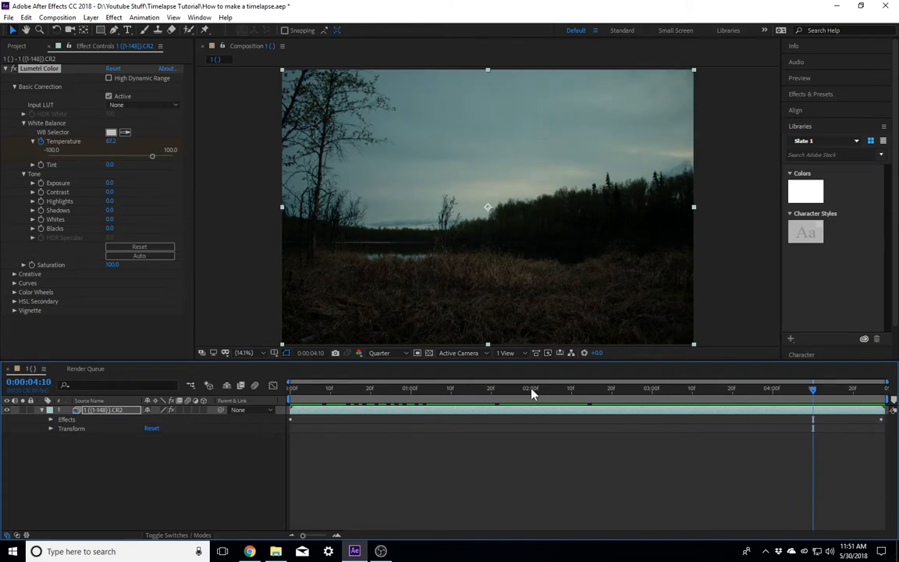
pyautogui.click(36, 186)
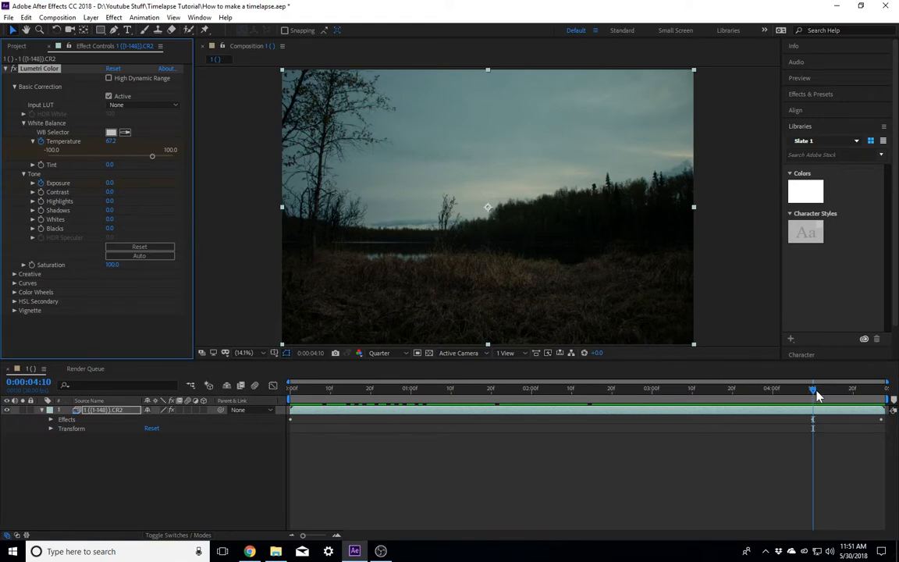
pyautogui.moveTo(814, 391); pyautogui.dragTo(884, 390)
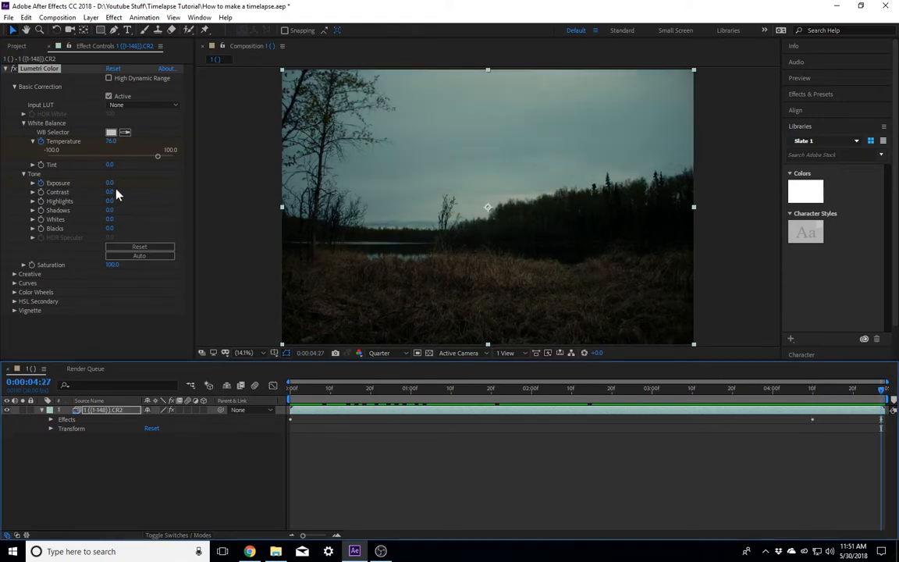
pyautogui.moveTo(109, 184); pyautogui.dragTo(52, 168)
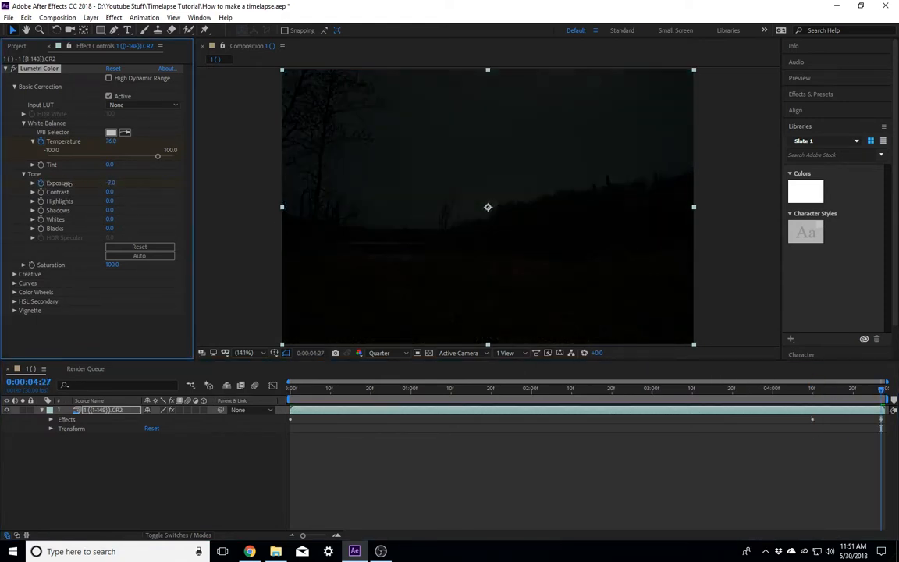
pyautogui.moveTo(107, 185); pyautogui.dragTo(4, 185)
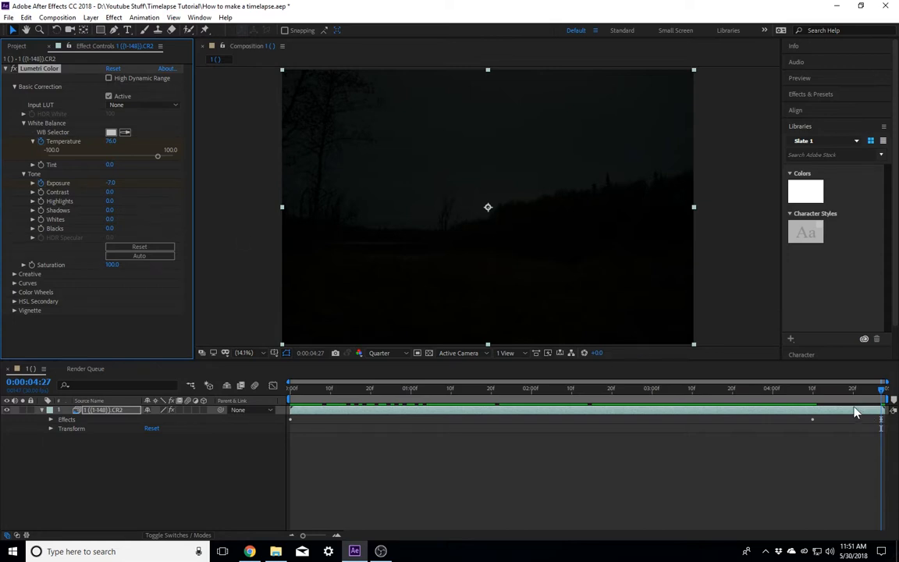
pyautogui.moveTo(857, 391); pyautogui.dragTo(880, 446)
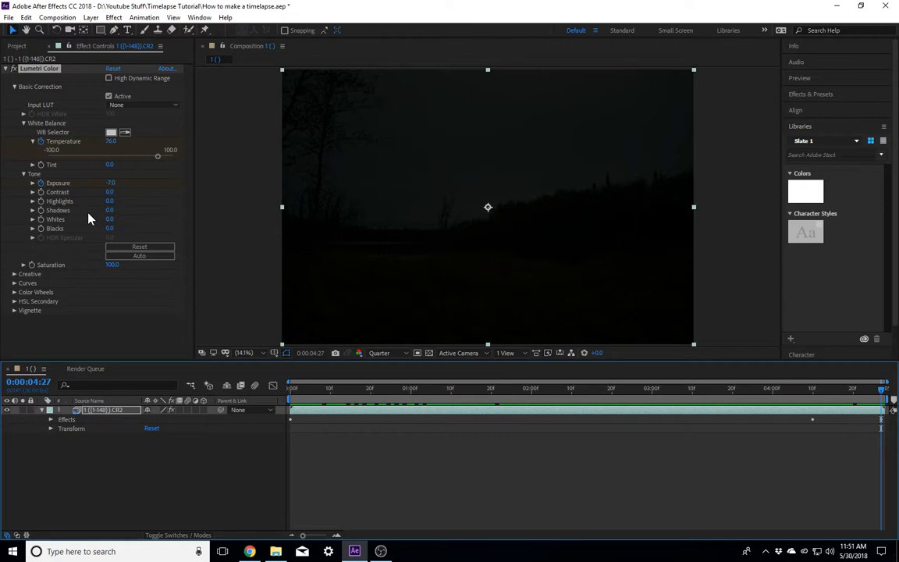
pyautogui.press('j')
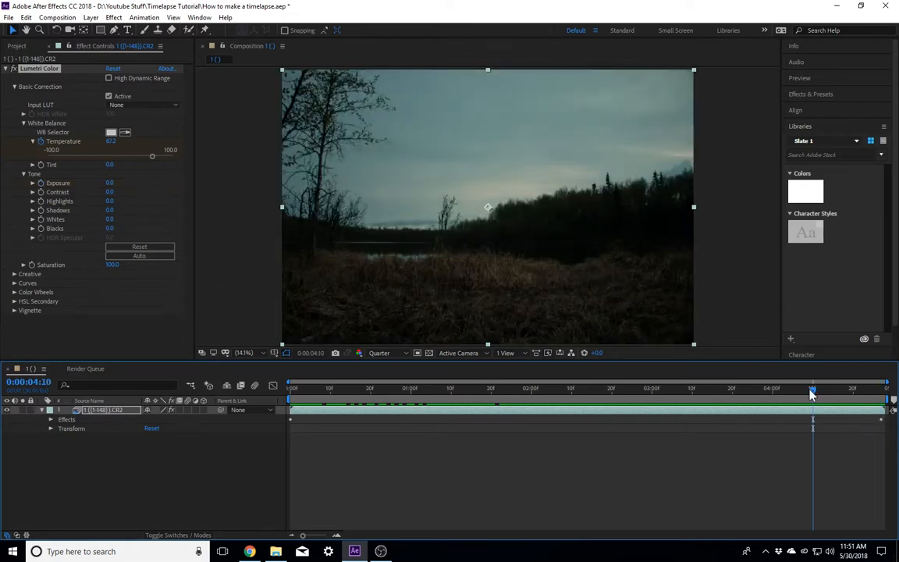
# Step: Move the current time back to 0:00:00:21 and collapse the Lumetri Color effect and the layer's properties
pyautogui.moveTo(811, 391); pyautogui.dragTo(378, 355)
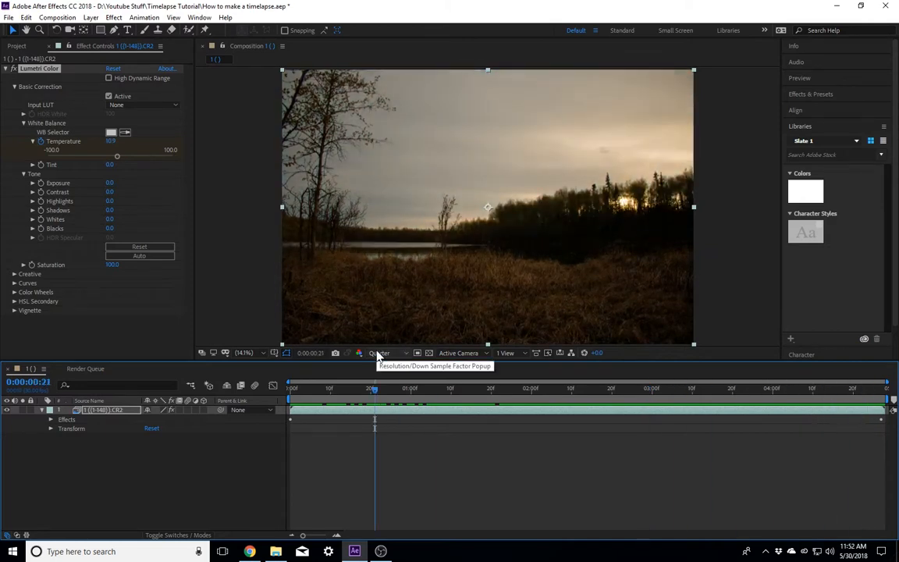
pyautogui.click(4, 70)
pyautogui.click(4, 69)
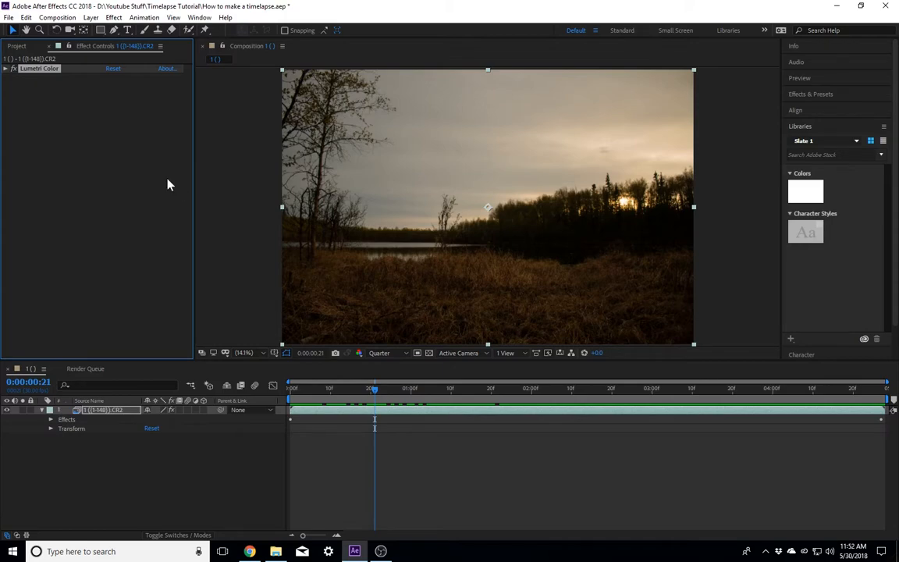
pyautogui.click(43, 411)
# Step: Add the timelapse composition to the Render Queue for export
pyautogui.click(9, 17)
pyautogui.moveTo(25, 17)
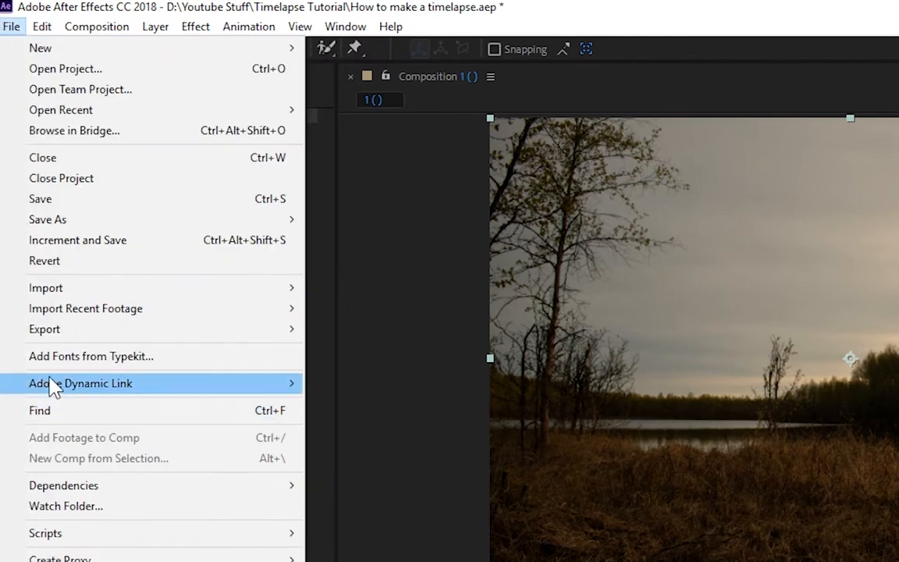
pyautogui.moveTo(56, 331)
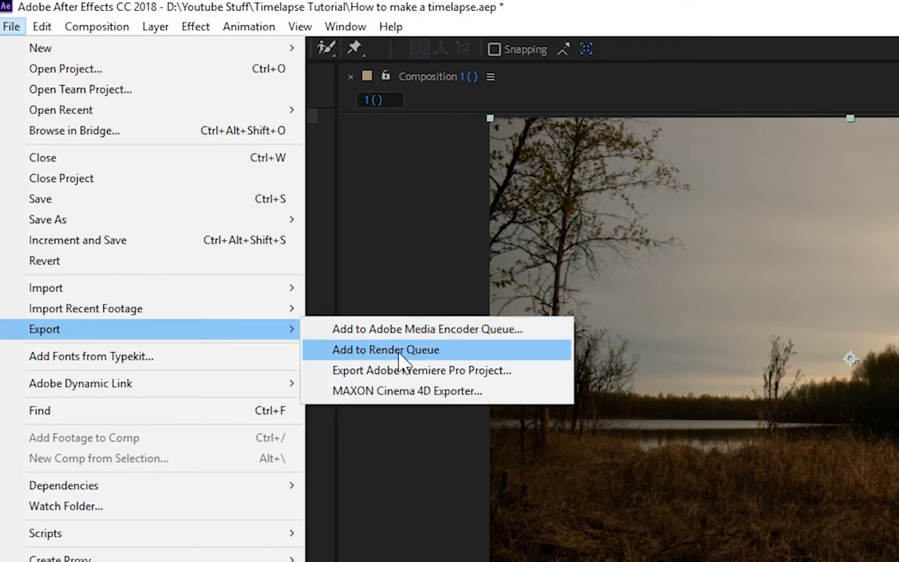
pyautogui.click(400, 360)
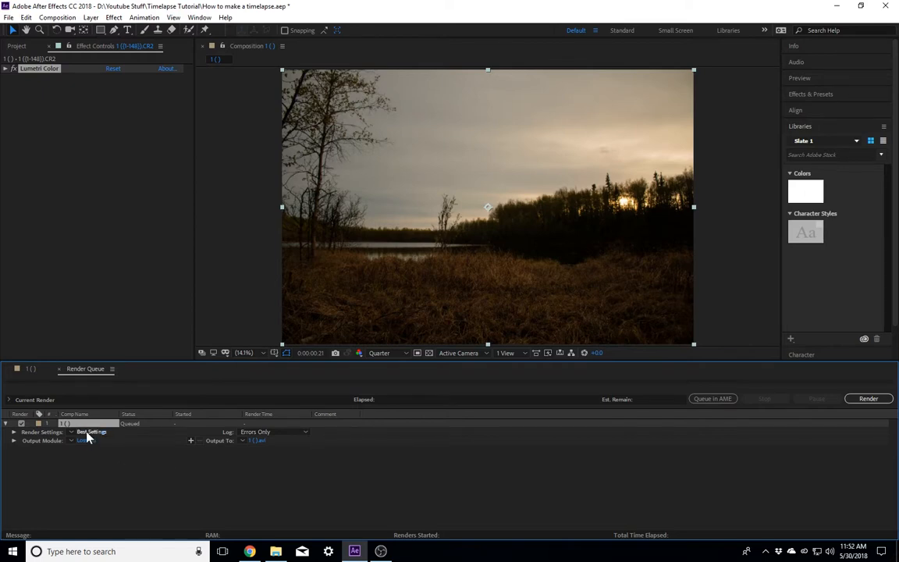
# Step: Name the render output Sunset Timelapse and save it to the Timelapses folder on Local Disk (D:)
pyautogui.click(255, 441)
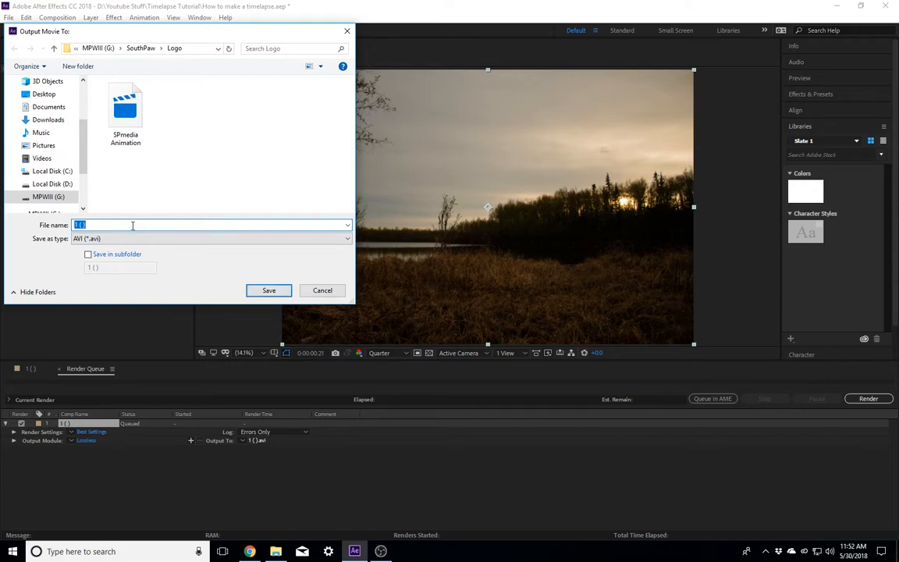
pyautogui.write('Suns')
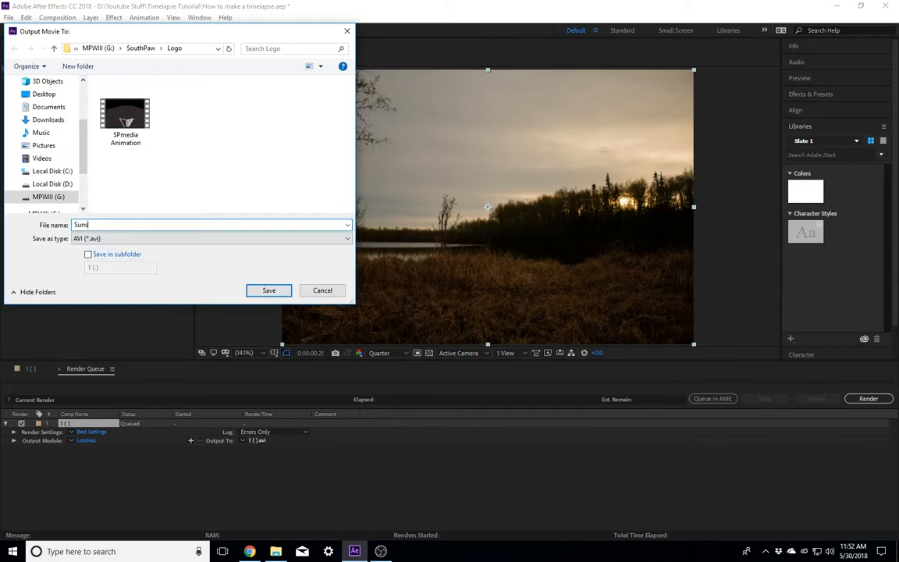
pyautogui.write('et Timelapse')
pyautogui.click(49, 184)
pyautogui.doubleClick(125, 119)
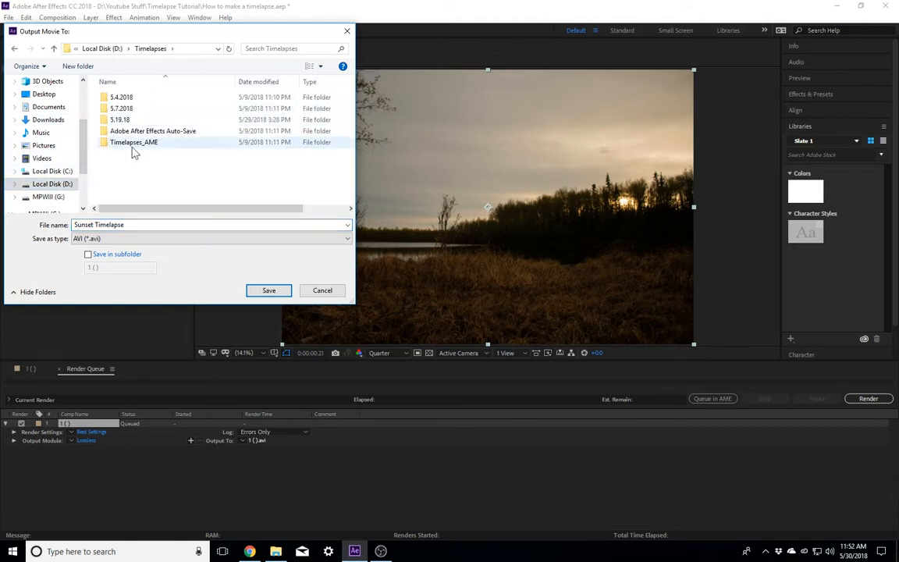
pyautogui.click(265, 288)
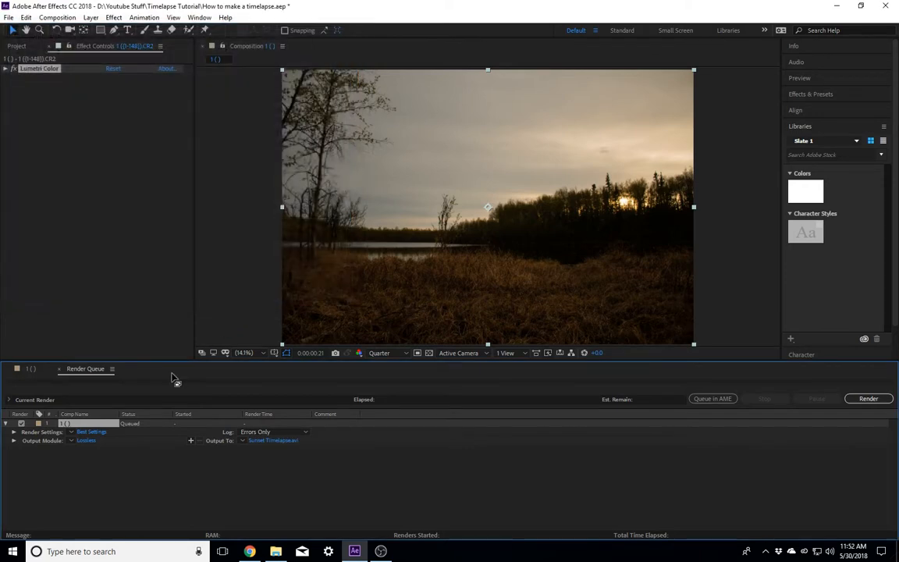
# Step: Set the output module's format to QuickTime
pyautogui.click(87, 441)
pyautogui.click(311, 87)
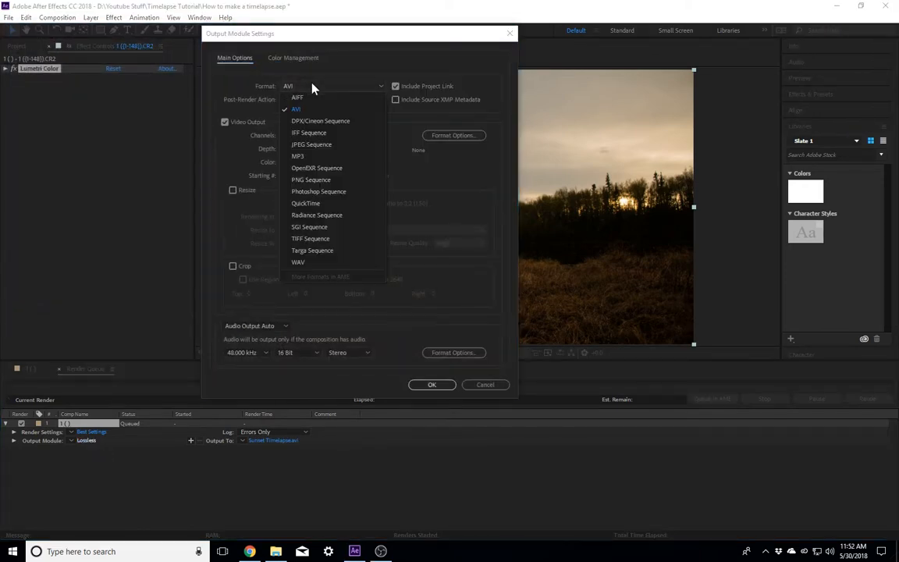
pyautogui.click(320, 204)
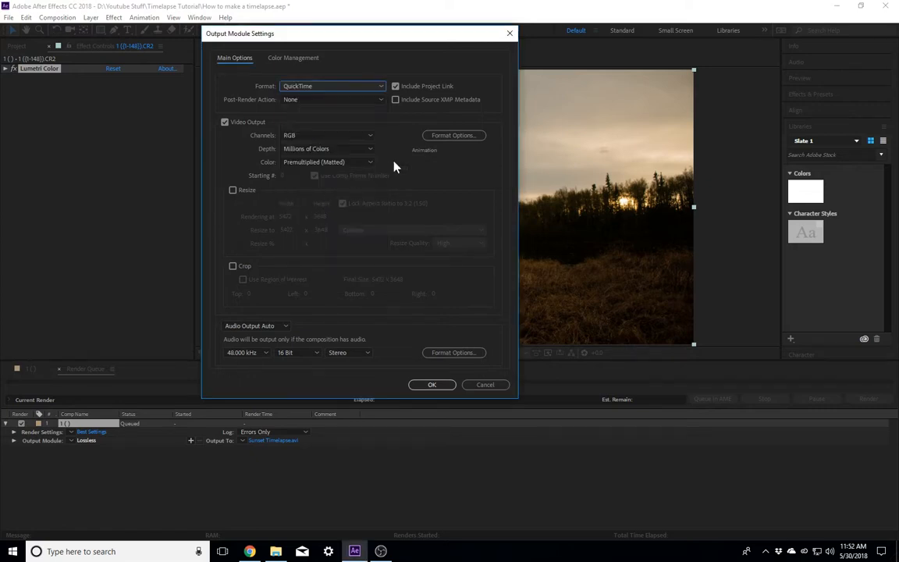
# Step: Set the QuickTime video codec to DNxHR/DNxHD with resolution 1080i DNxHD HQ 8-bit, accept the output settings and start rendering
pyautogui.click(439, 138)
pyautogui.click(278, 117)
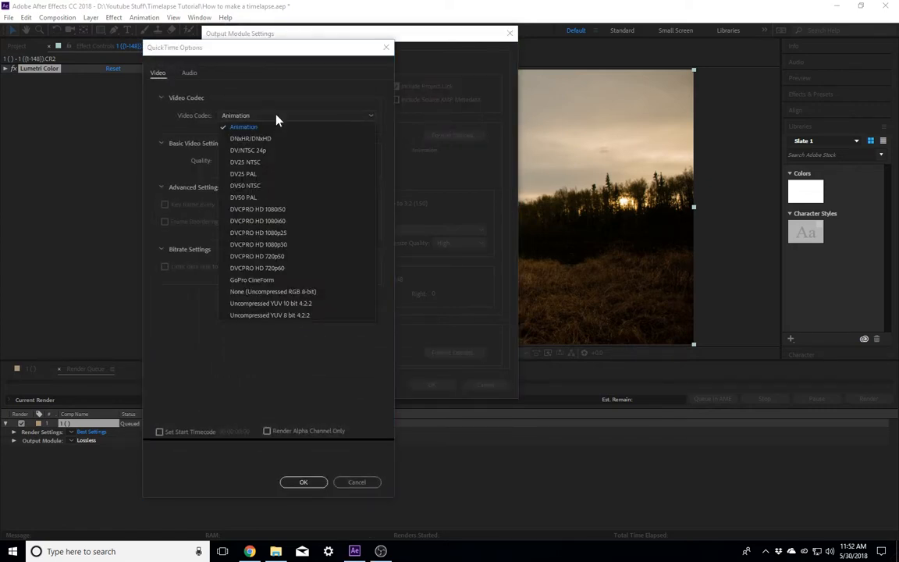
pyautogui.click(270, 137)
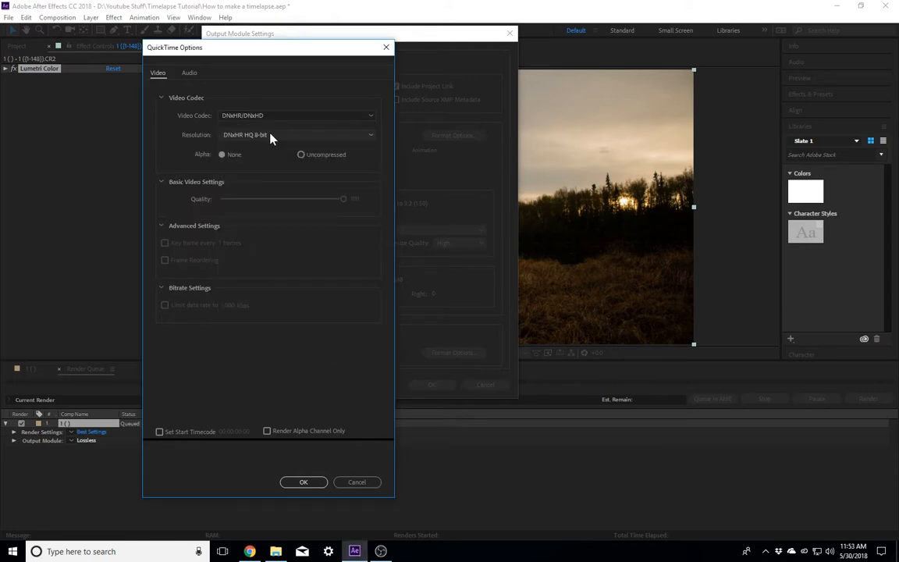
pyautogui.click(270, 136)
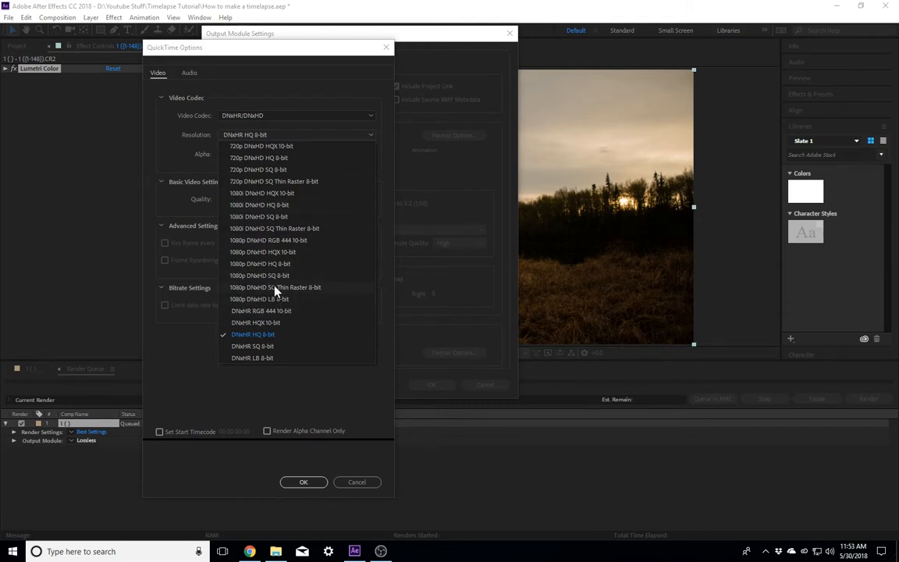
pyautogui.click(258, 205)
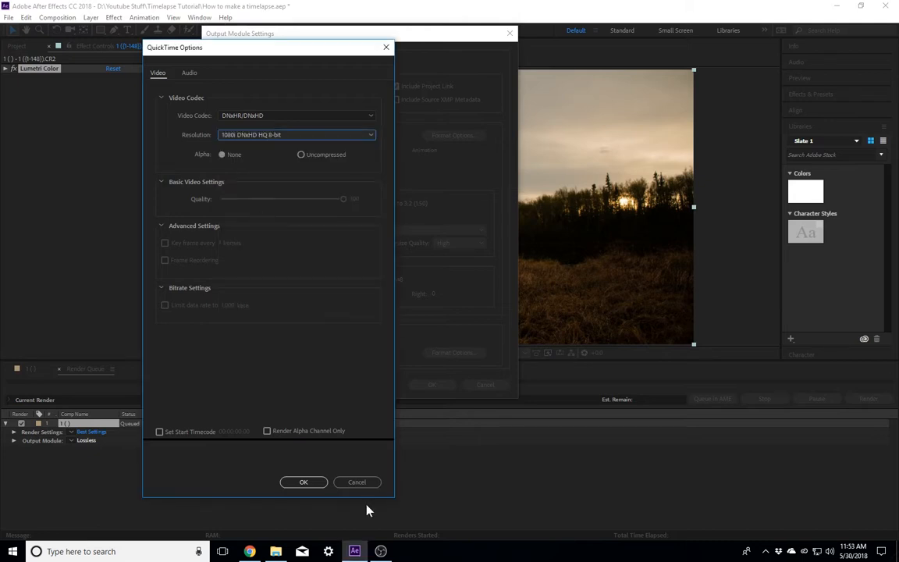
pyautogui.click(306, 483)
pyautogui.click(437, 386)
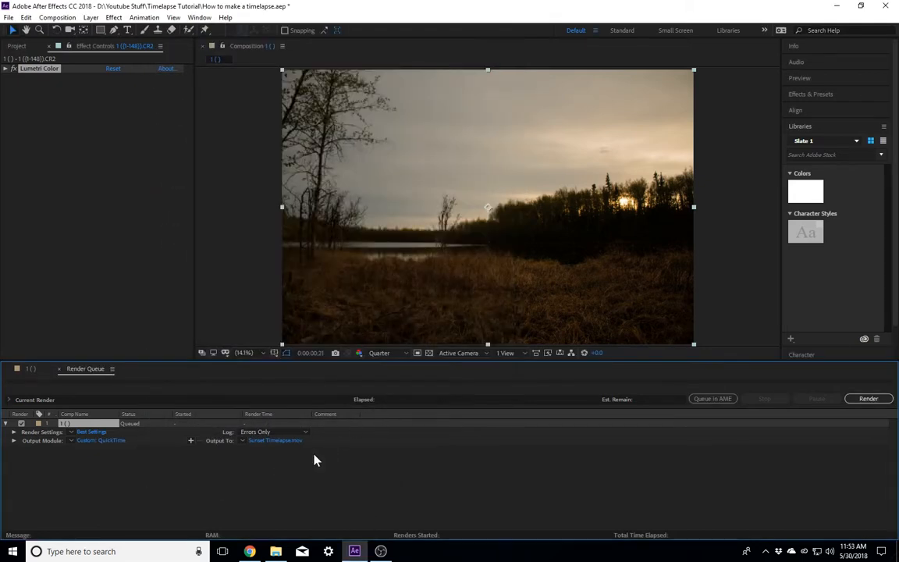
pyautogui.click(864, 401)
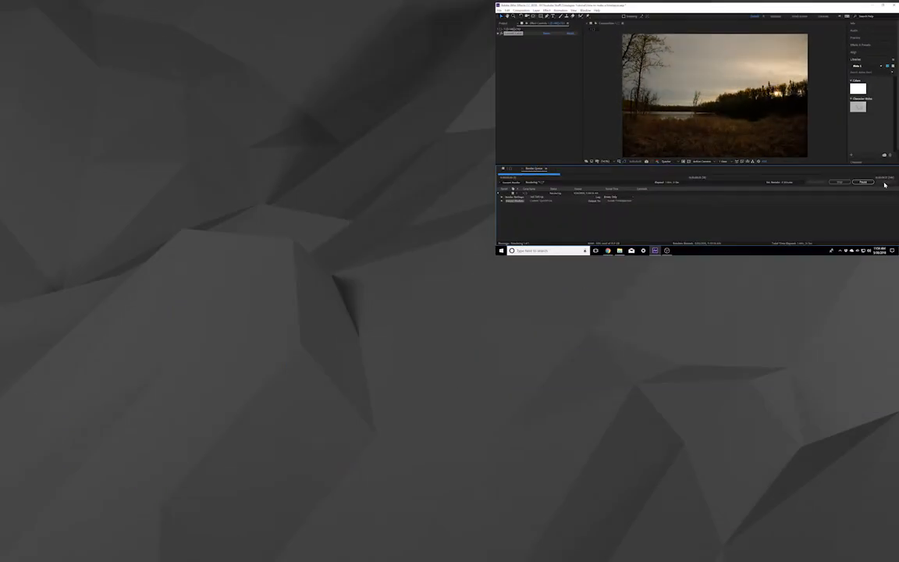